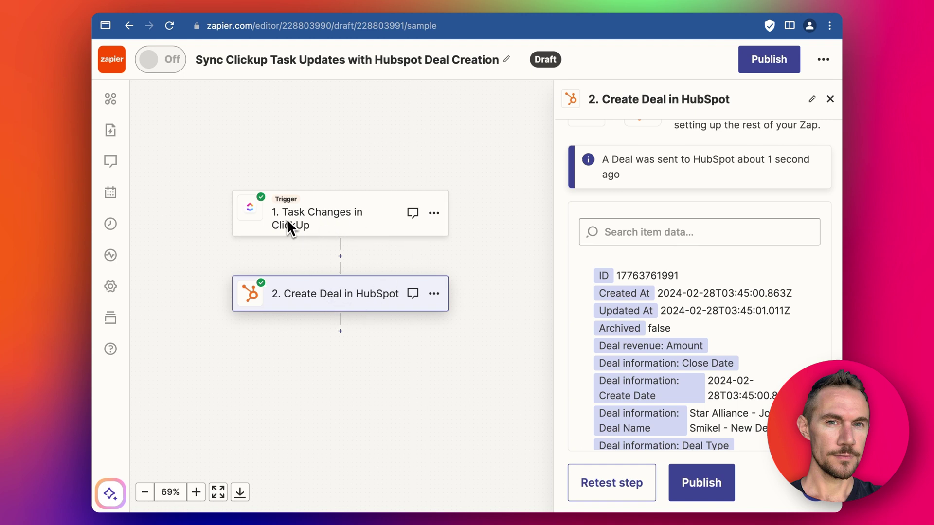
Switch to the ClickUp tab showing the Prospect Follow-Up List.
{"action": "left_click", "coordinate": [392, 8]}
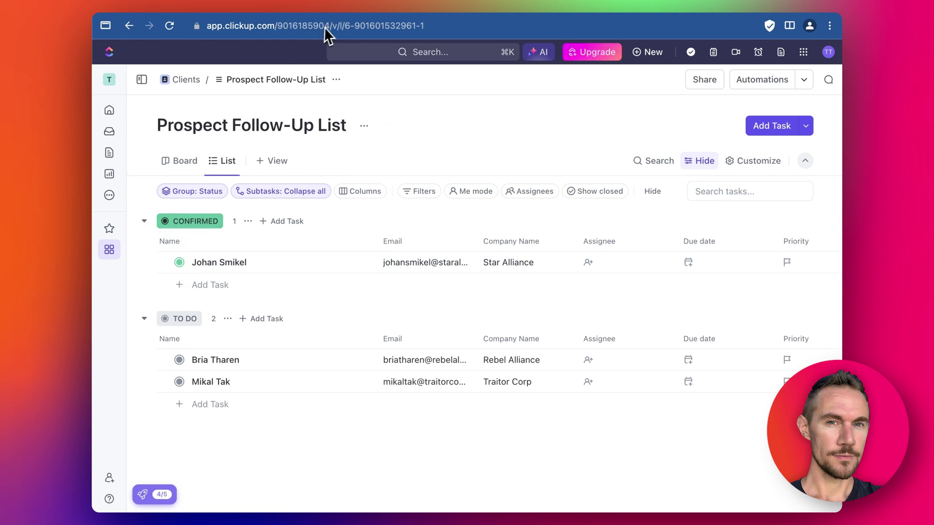
Switch to the HubSpot tab showing the new Star Alliance deal record.
{"action": "key", "text": "ctrl+Tab"}
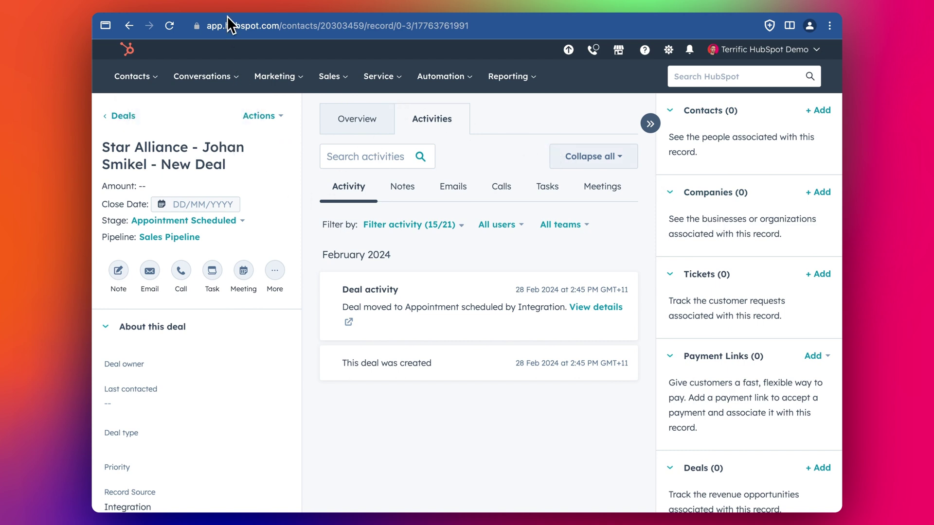
Back in the Zap editor, add a HubSpot action step after Create Deal and browse its events.
{"action": "key", "text": "ctrl+Tab"}
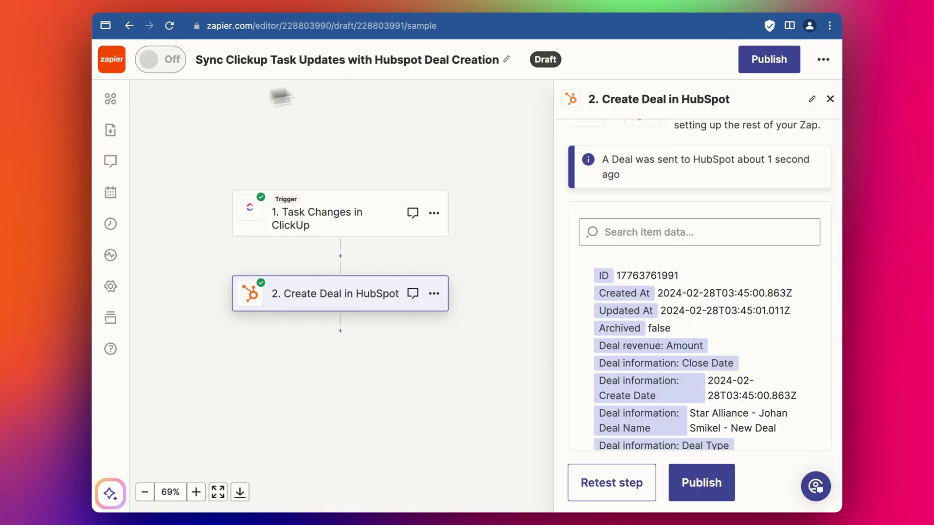
{"action": "scroll", "coordinate": [402, 165], "scroll_direction": "down", "scroll_amount": 2}
{"action": "scroll", "coordinate": [402, 166], "scroll_direction": "left", "scroll_amount": 2}
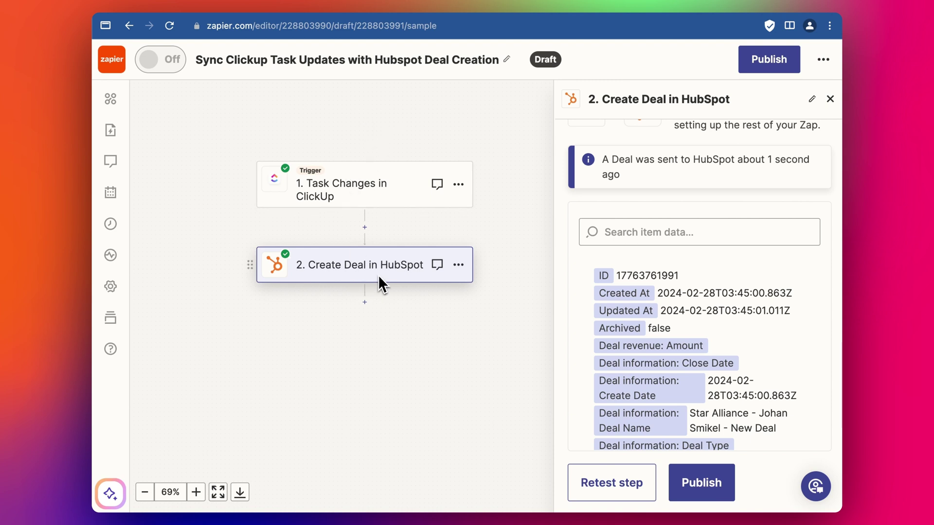
{"action": "left_click", "coordinate": [364, 302]}
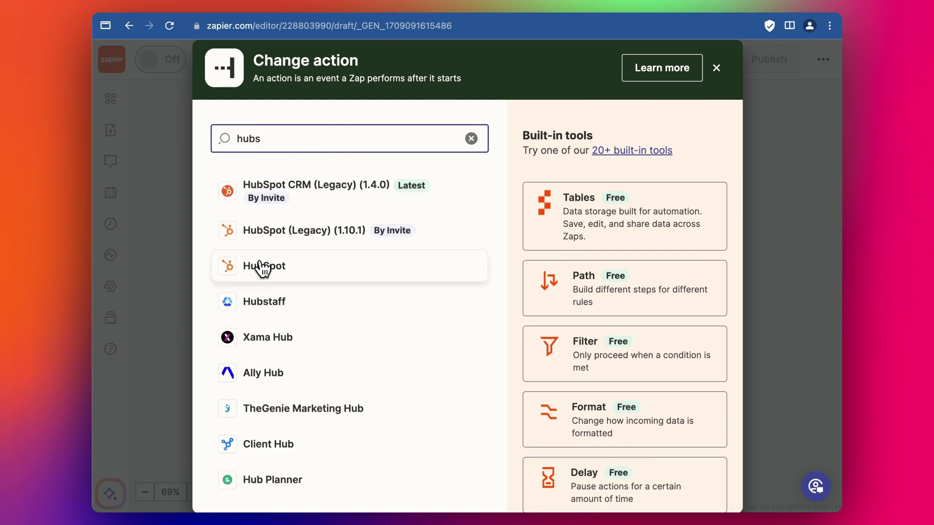
{"action": "left_click", "coordinate": [264, 275]}
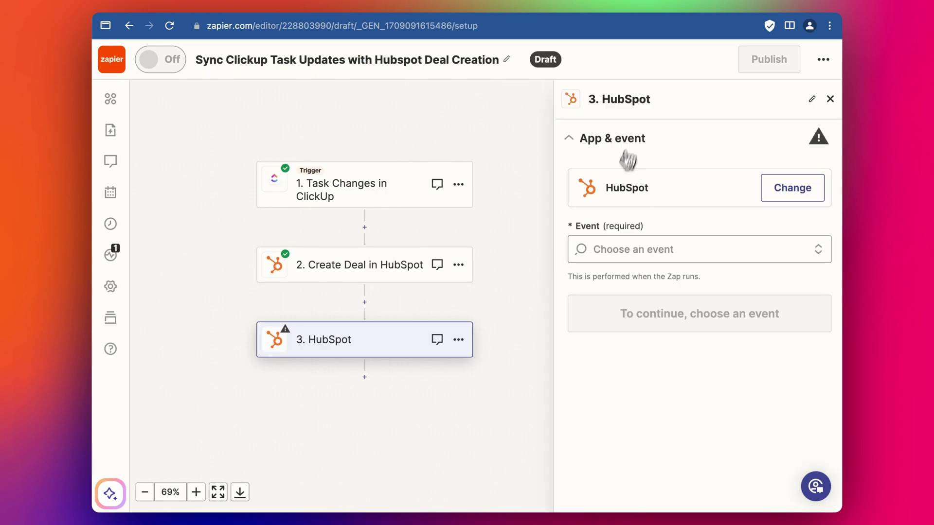
{"action": "left_click", "coordinate": [623, 249]}
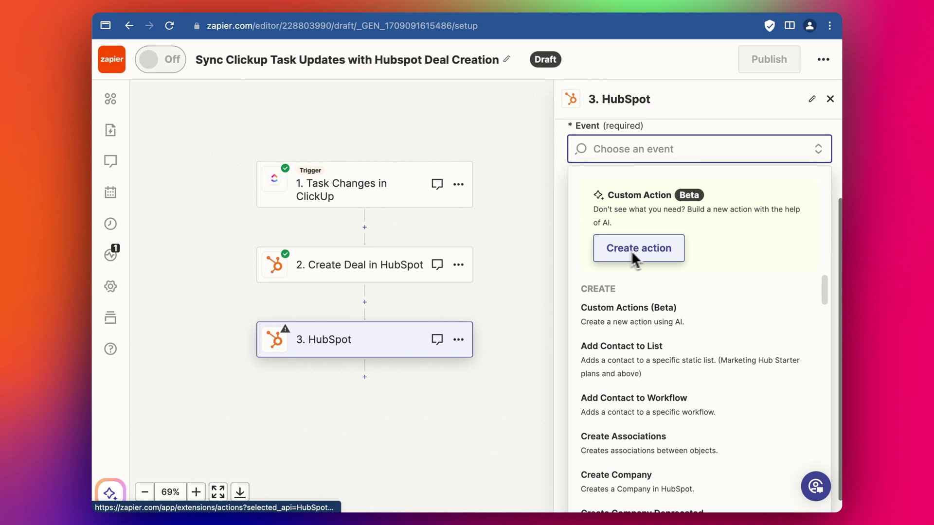
{"action": "scroll", "coordinate": [678, 270], "scroll_direction": "down", "scroll_amount": 1}
{"action": "scroll", "coordinate": [713, 267], "scroll_direction": "down", "scroll_amount": 3}
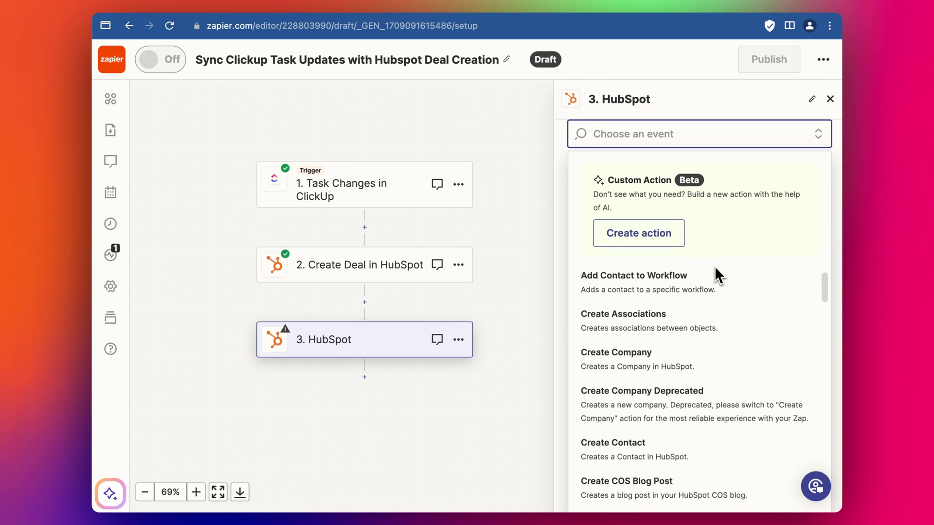
Choose Create Associations as the event, confirm the HubSpot account, and review the action fields.
{"action": "left_click", "coordinate": [639, 328]}
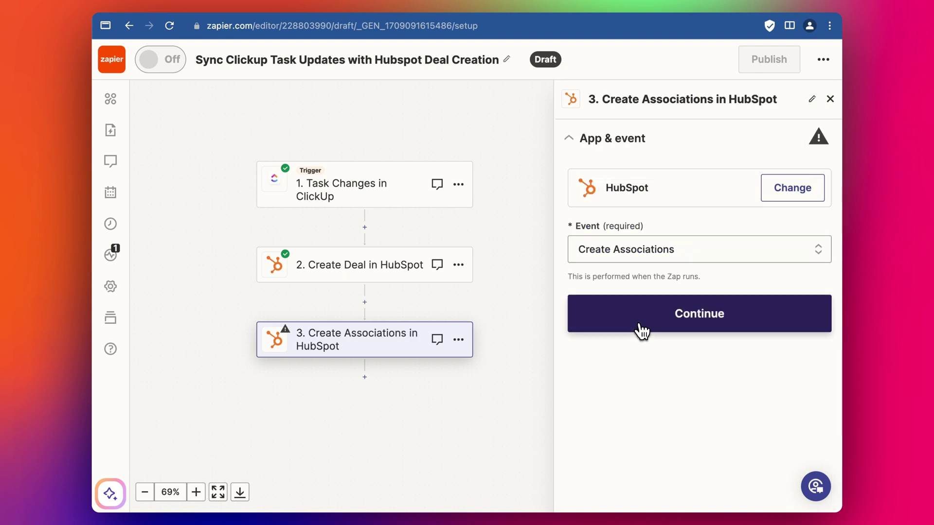
{"action": "left_click", "coordinate": [641, 327]}
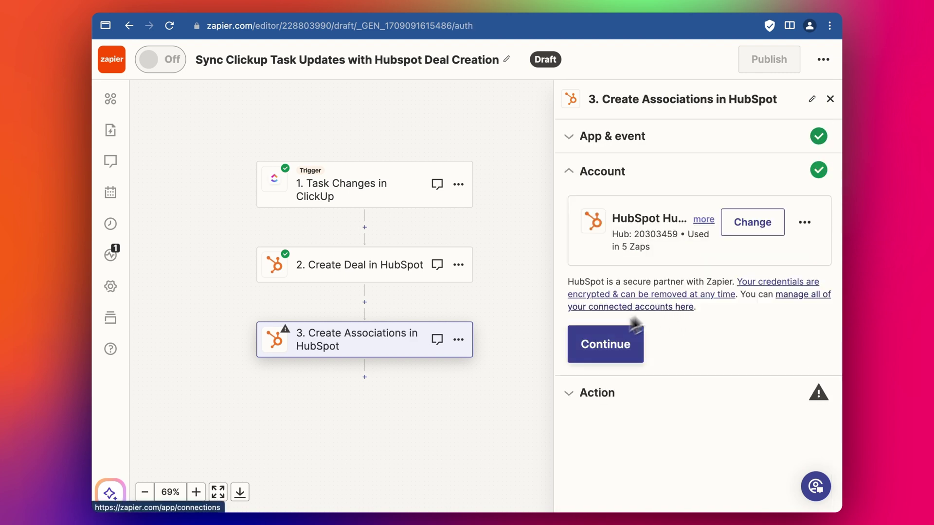
{"action": "left_click", "coordinate": [604, 342]}
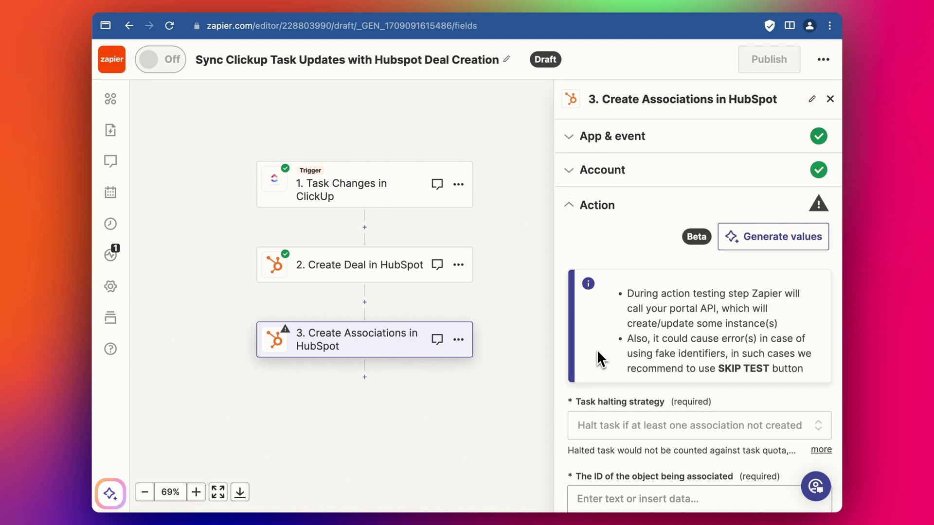
{"action": "scroll", "coordinate": [610, 261], "scroll_direction": "down", "scroll_amount": 3}
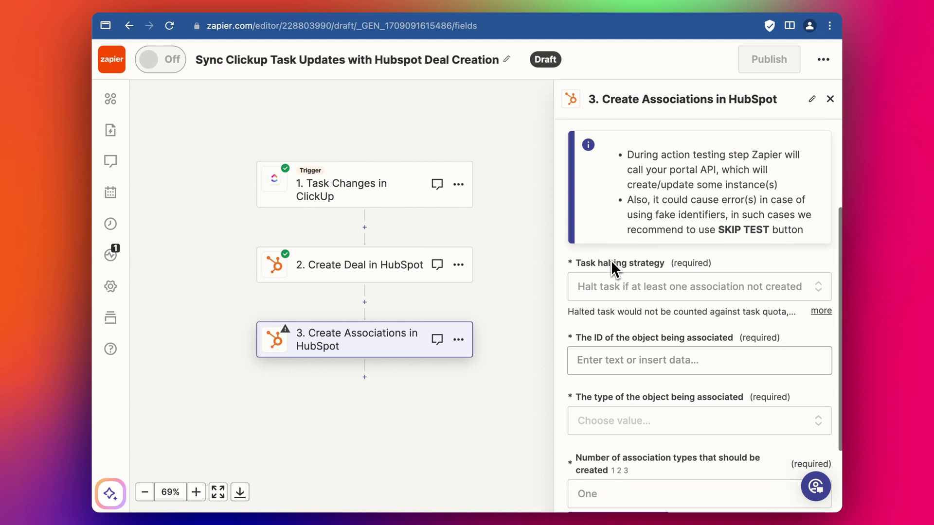
{"action": "scroll", "coordinate": [611, 260], "scroll_direction": "down", "scroll_amount": 2}
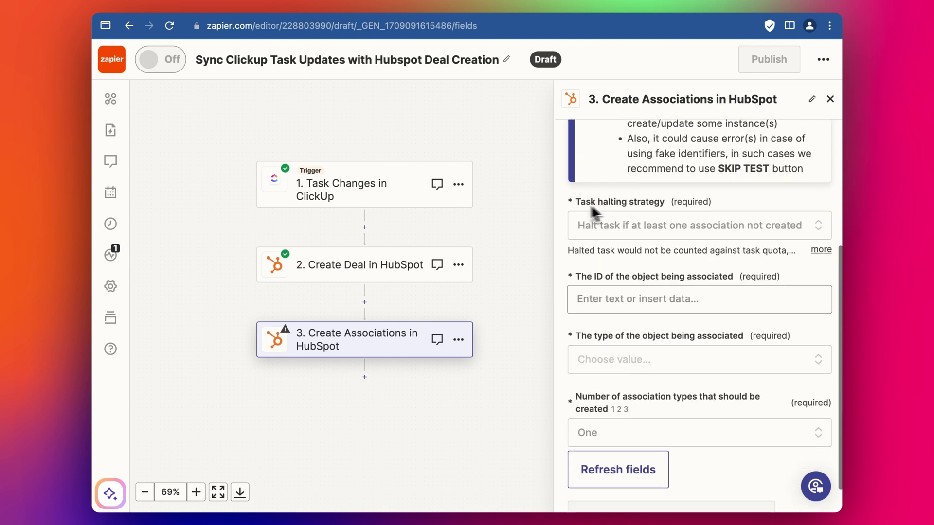
{"action": "scroll", "coordinate": [639, 205], "scroll_direction": "down", "scroll_amount": 1}
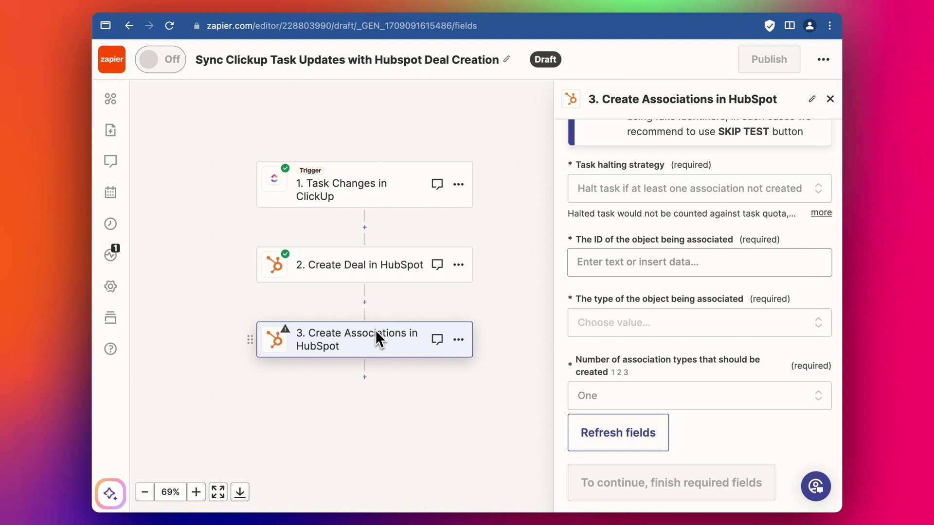
Insert a HubSpot step before Create Associations with Find Contact as its event.
{"action": "left_click", "coordinate": [370, 311]}
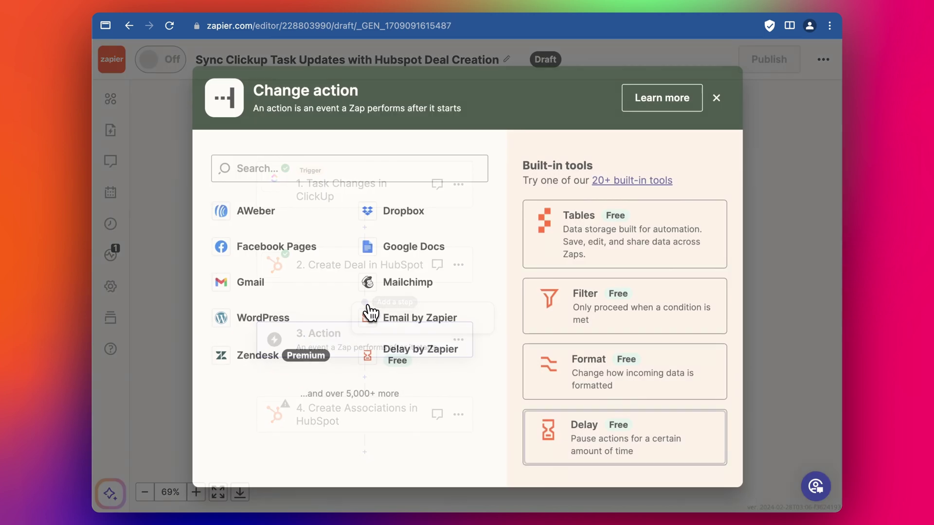
{"action": "left_click", "coordinate": [383, 169]}
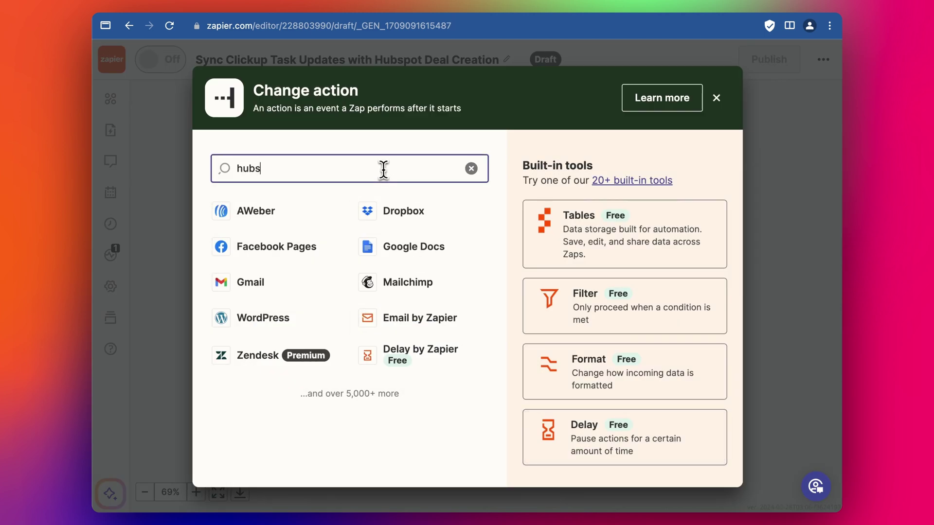
{"action": "left_click", "coordinate": [323, 233]}
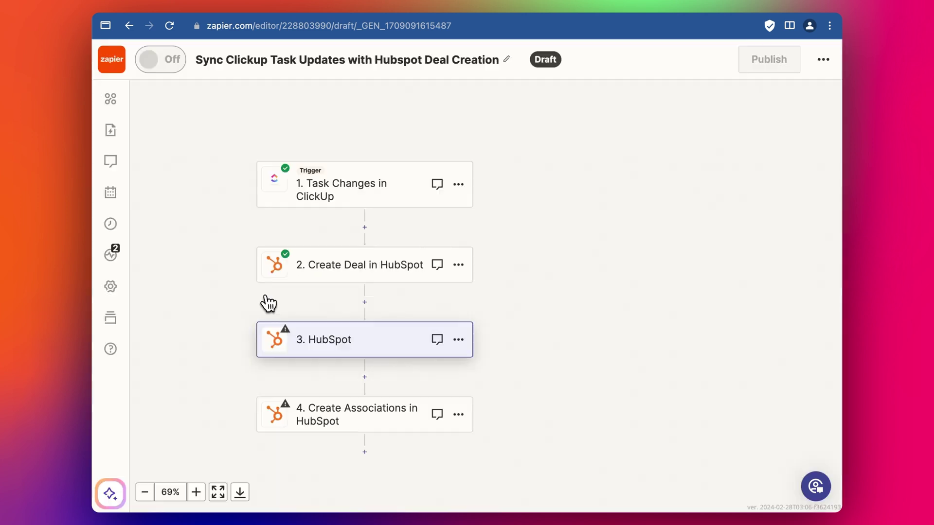
{"action": "left_click", "coordinate": [658, 246]}
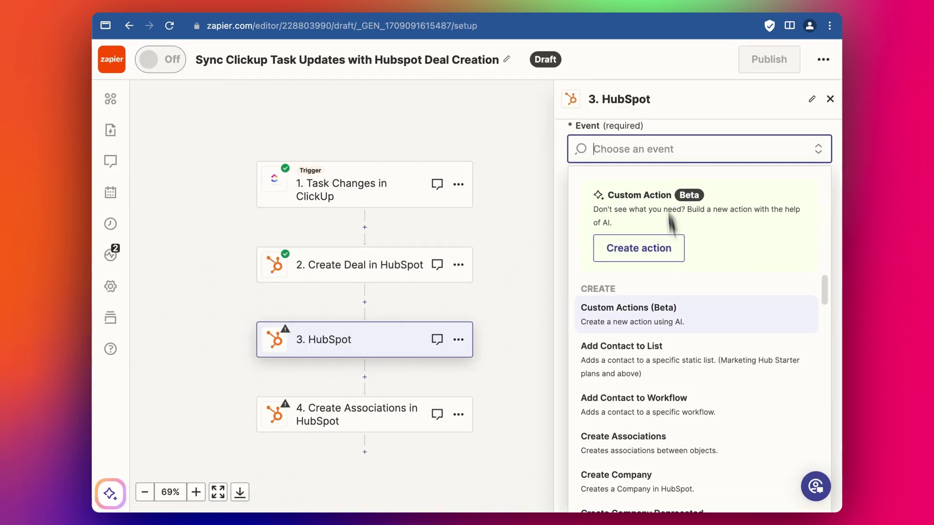
{"action": "scroll", "coordinate": [679, 306], "scroll_direction": "down", "scroll_amount": 8}
{"action": "scroll", "coordinate": [677, 306], "scroll_direction": "down", "scroll_amount": 10}
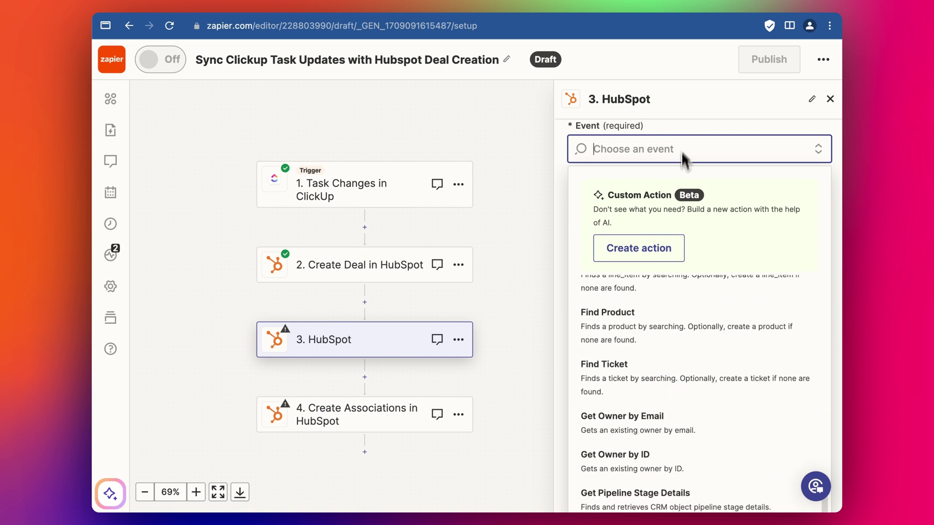
{"action": "scroll", "coordinate": [664, 360], "scroll_direction": "down", "scroll_amount": 1}
{"action": "scroll", "coordinate": [661, 365], "scroll_direction": "up", "scroll_amount": 4}
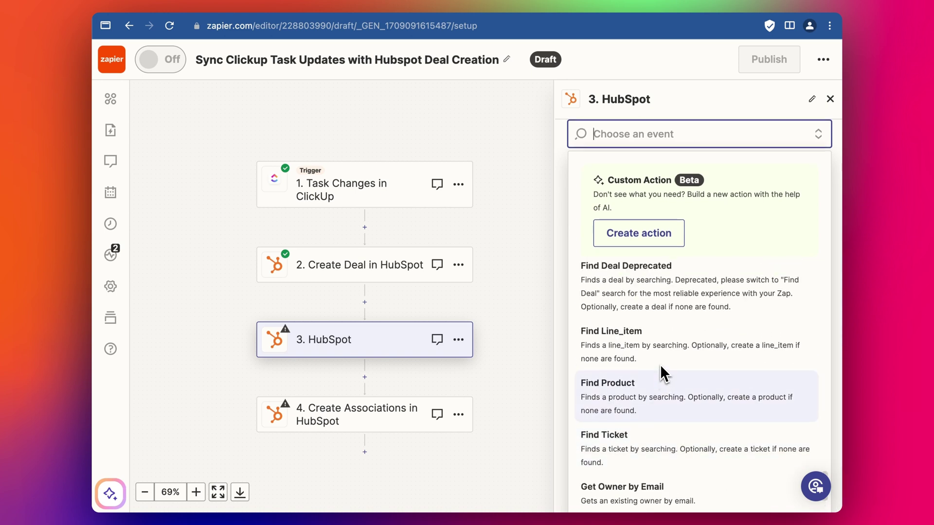
{"action": "scroll", "coordinate": [660, 363], "scroll_direction": "up", "scroll_amount": 3}
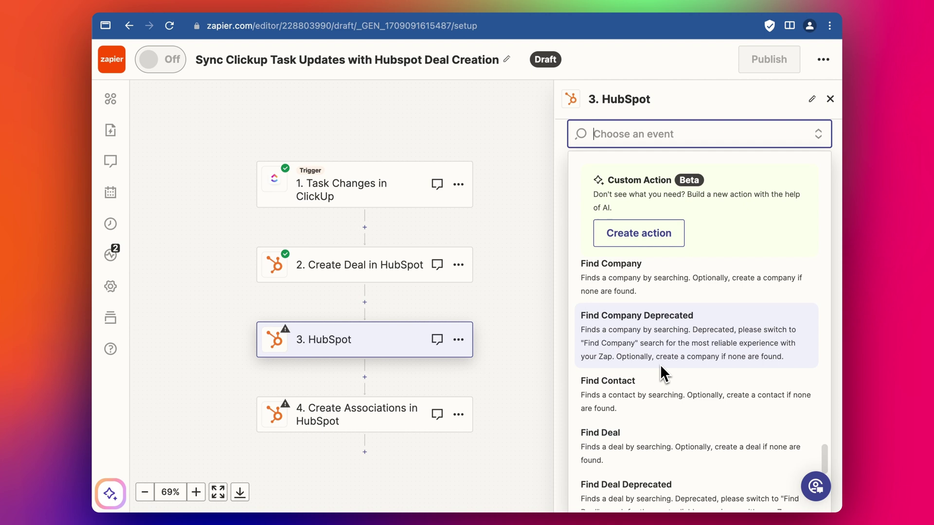
{"action": "scroll", "coordinate": [648, 384], "scroll_direction": "up", "scroll_amount": 1}
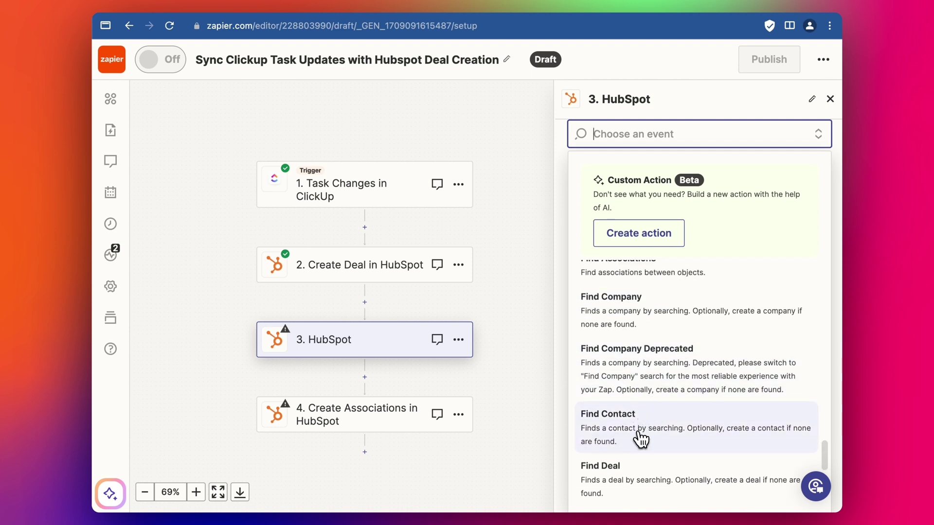
{"action": "left_click", "coordinate": [623, 434]}
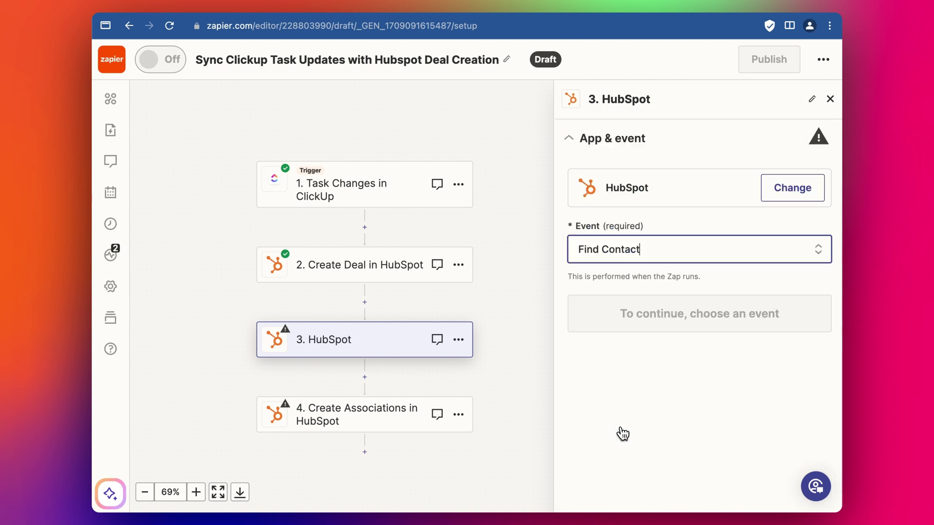
{"action": "left_click", "coordinate": [664, 314]}
Confirm the HubSpot account and browse the options for the first search property name.
{"action": "left_click", "coordinate": [617, 343]}
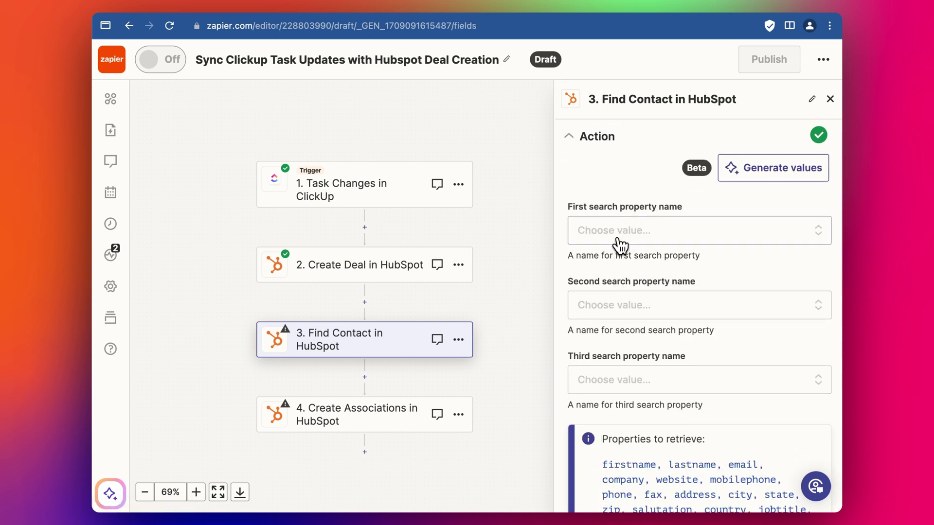
{"action": "left_click", "coordinate": [643, 232]}
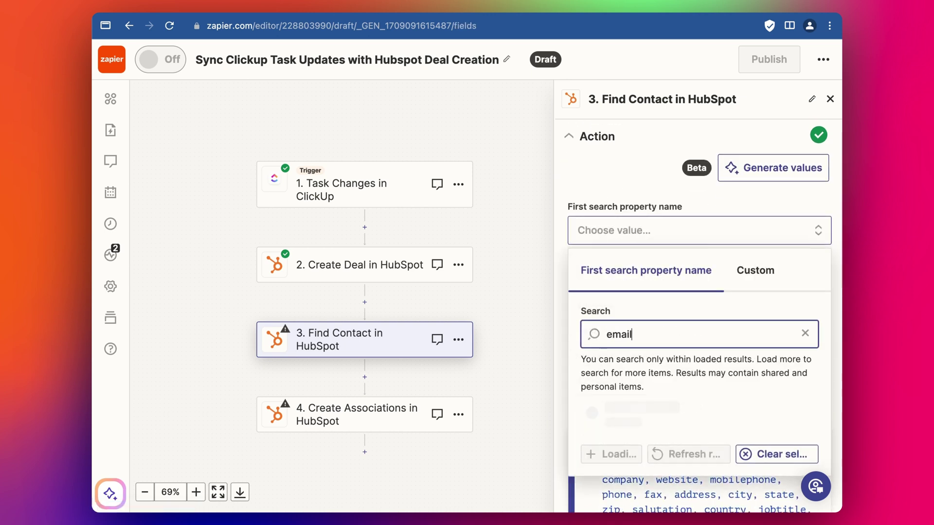
{"action": "scroll", "coordinate": [675, 280], "scroll_direction": "down", "scroll_amount": 10}
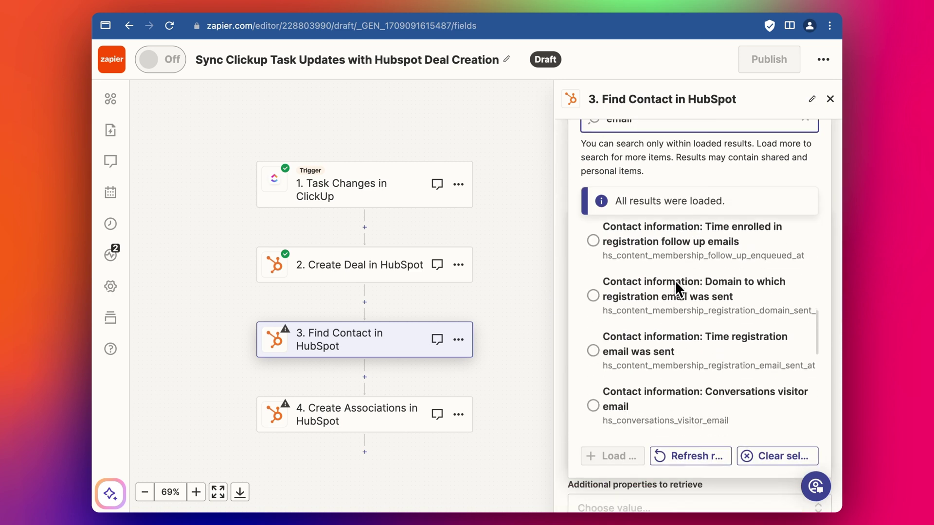
{"action": "scroll", "coordinate": [675, 282], "scroll_direction": "down", "scroll_amount": 15}
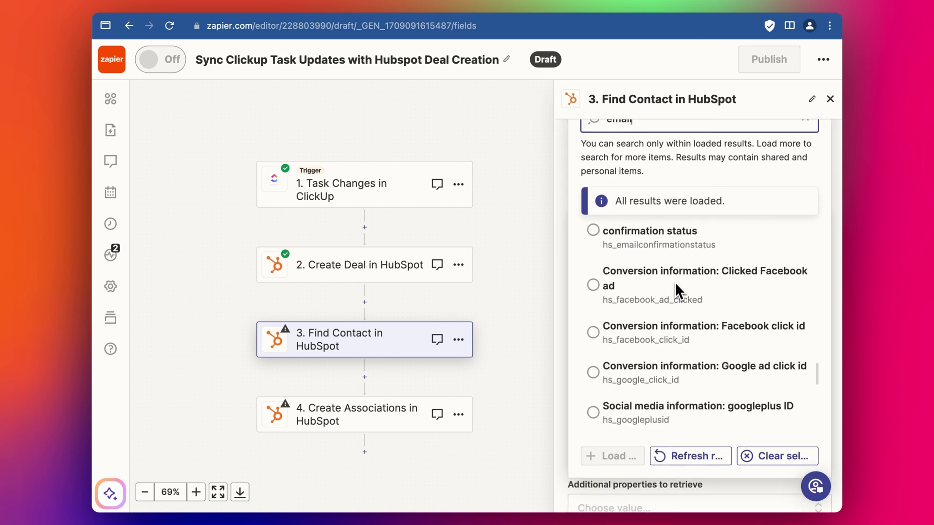
{"action": "scroll", "coordinate": [675, 281], "scroll_direction": "down", "scroll_amount": 15}
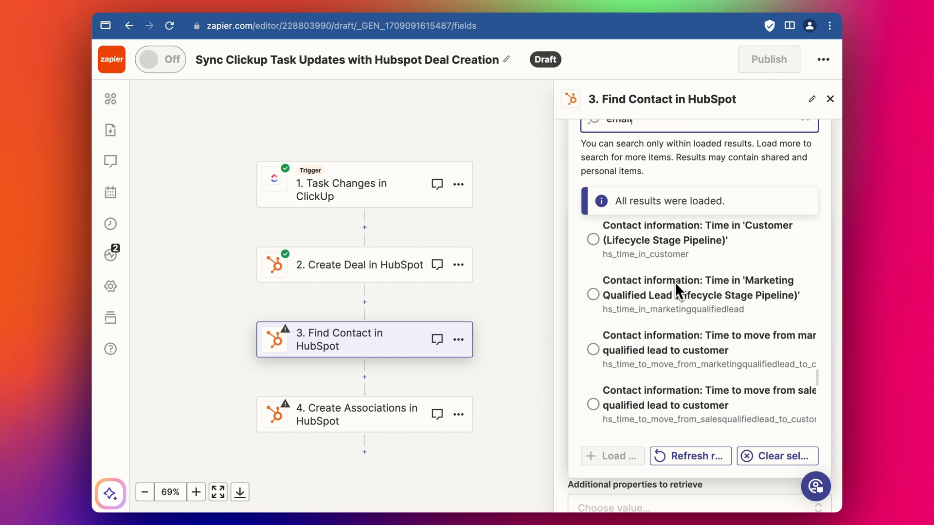
{"action": "scroll", "coordinate": [675, 282], "scroll_direction": "down", "scroll_amount": 15}
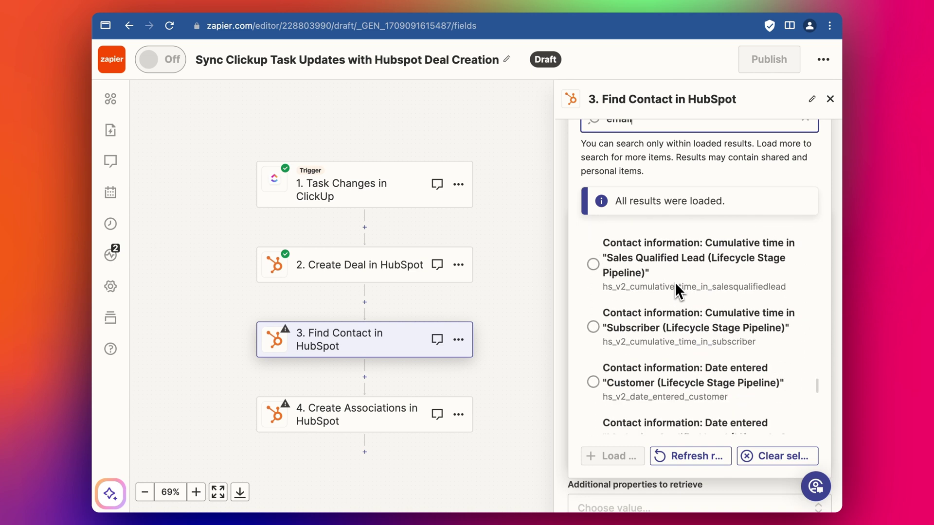
{"action": "scroll", "coordinate": [675, 281], "scroll_direction": "down", "scroll_amount": 12}
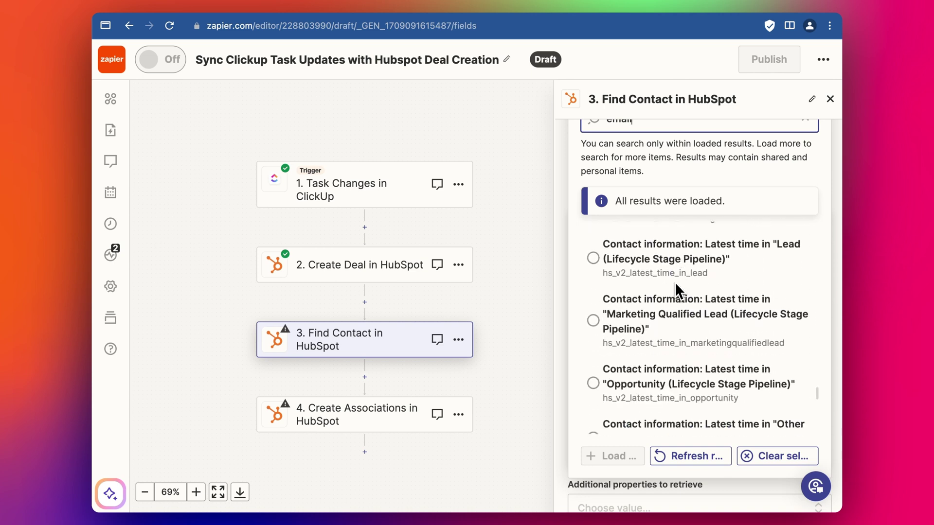
{"action": "left_click", "coordinate": [683, 314]}
{"action": "left_click", "coordinate": [685, 332]}
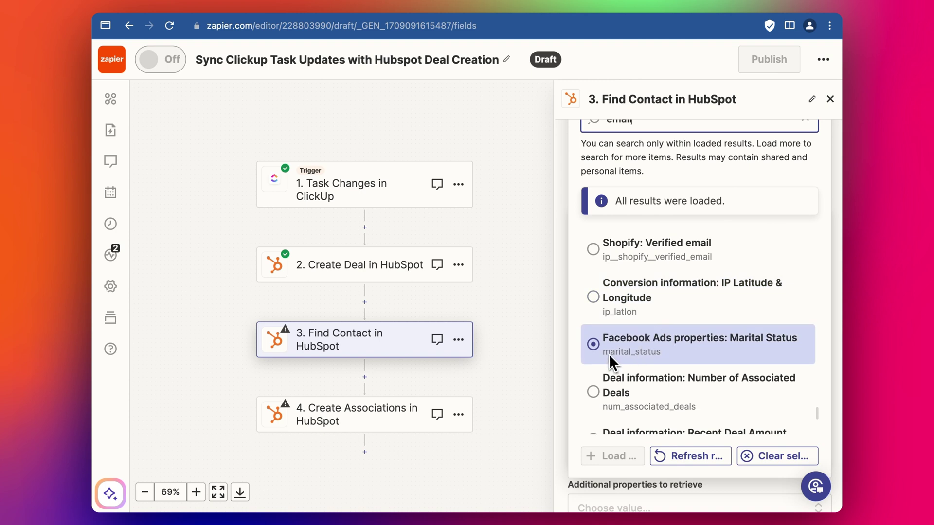
{"action": "scroll", "coordinate": [660, 351], "scroll_direction": "down", "scroll_amount": 10}
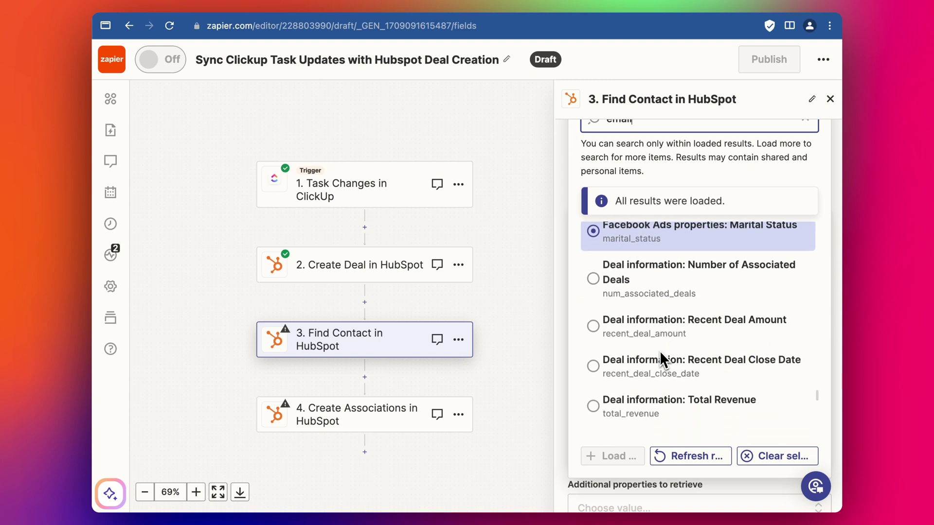
{"action": "scroll", "coordinate": [660, 351], "scroll_direction": "down", "scroll_amount": 2}
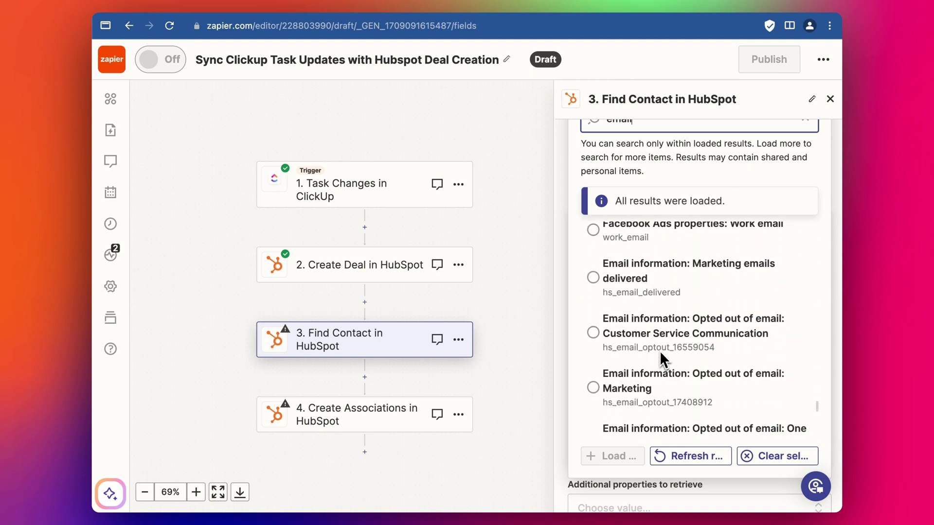
{"action": "scroll", "coordinate": [627, 260], "scroll_direction": "up", "scroll_amount": 2}
Set the first search property name to Contact information: Email.
{"action": "left_click", "coordinate": [629, 256]}
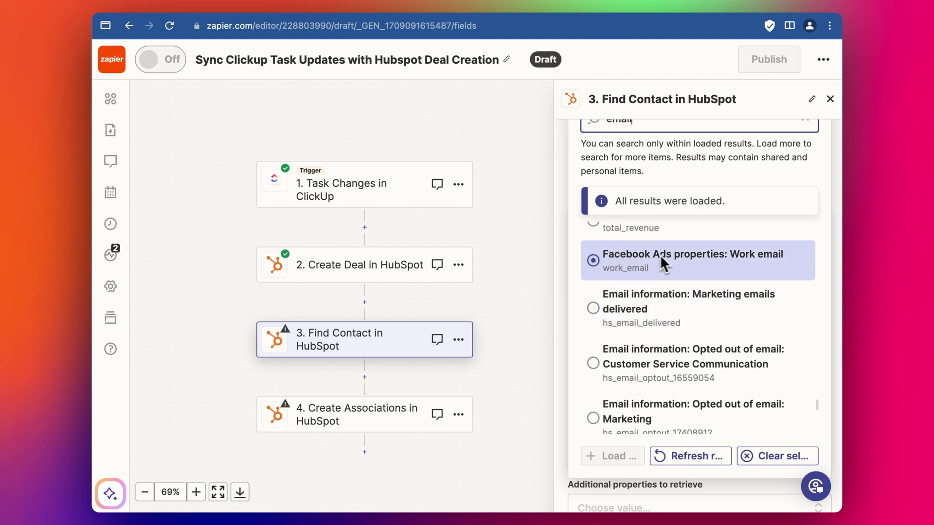
{"action": "scroll", "coordinate": [641, 278], "scroll_direction": "down", "scroll_amount": 6}
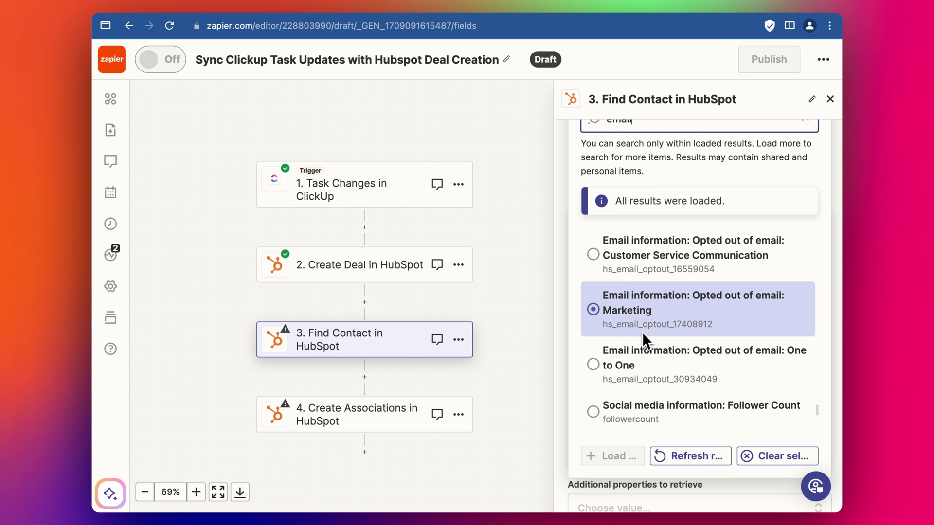
{"action": "scroll", "coordinate": [641, 334], "scroll_direction": "down", "scroll_amount": 3}
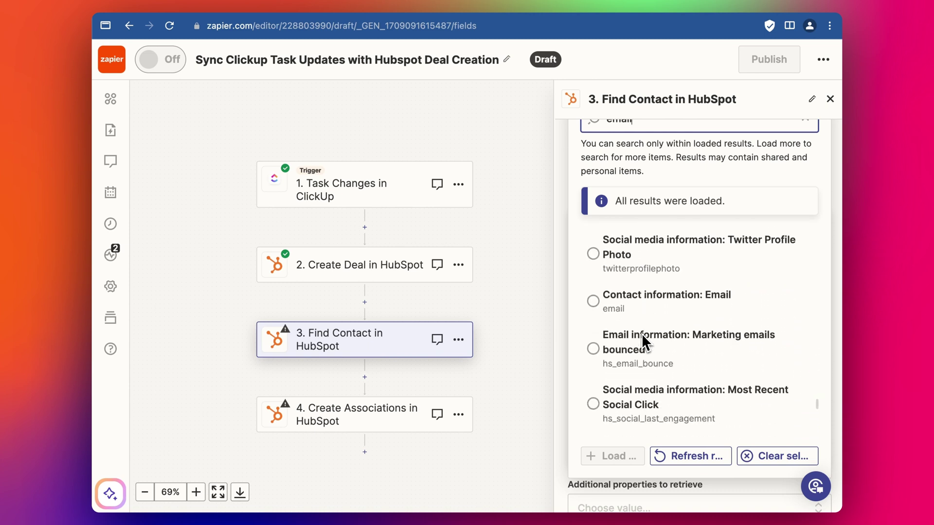
{"action": "left_click", "coordinate": [634, 314]}
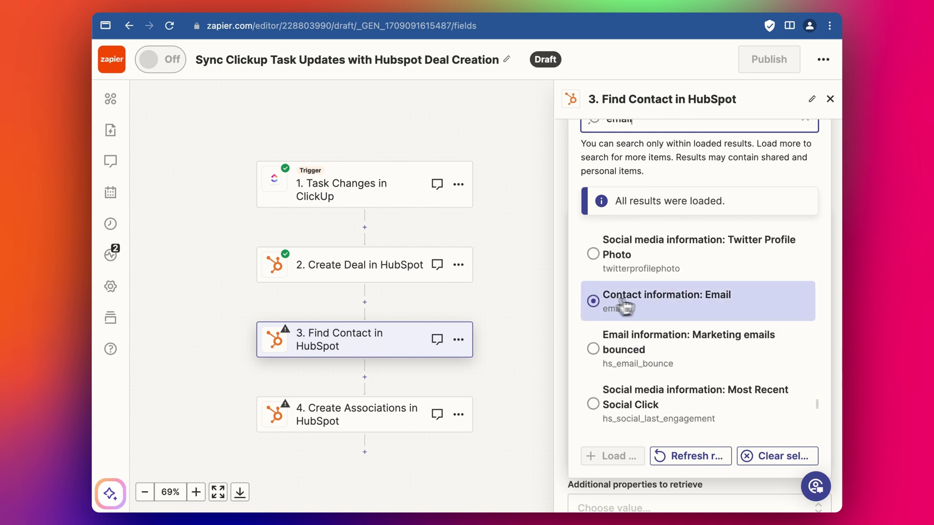
{"action": "scroll", "coordinate": [625, 311], "scroll_direction": "up", "scroll_amount": 5}
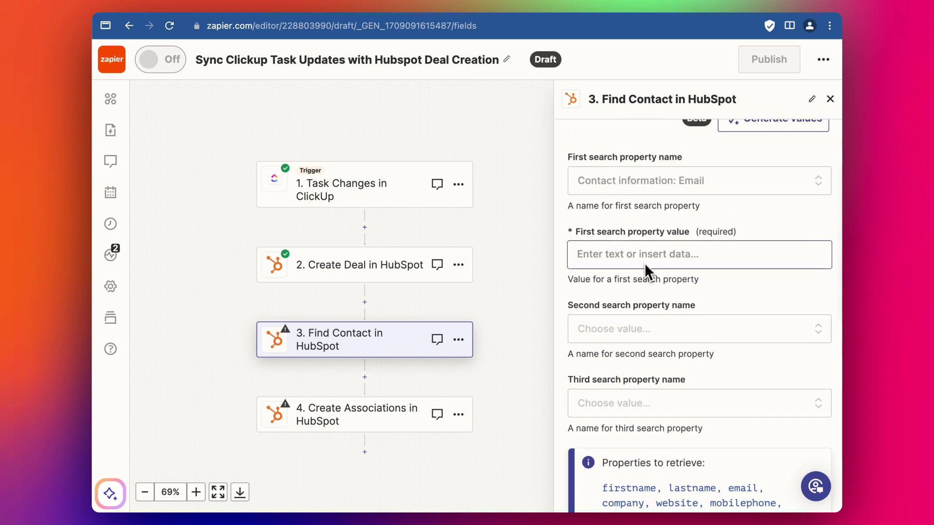
Fill the search value with the ClickUp Task Custom Field Email Value from step 1.
{"action": "left_click", "coordinate": [646, 253]}
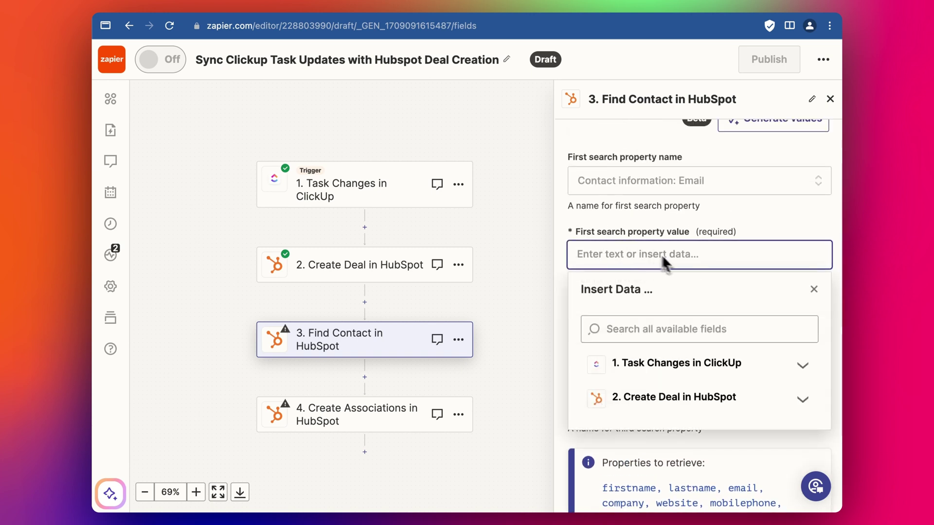
{"action": "left_click", "coordinate": [639, 363]}
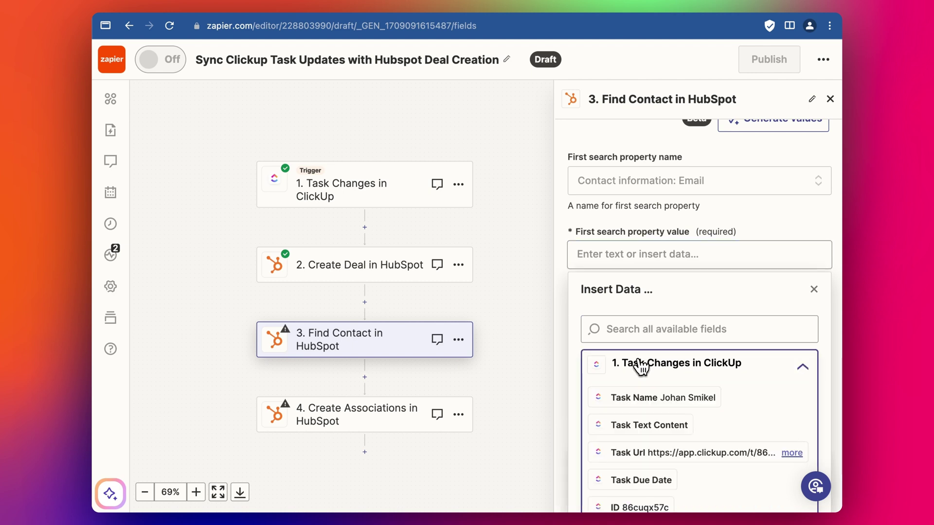
{"action": "left_click", "coordinate": [648, 329]}
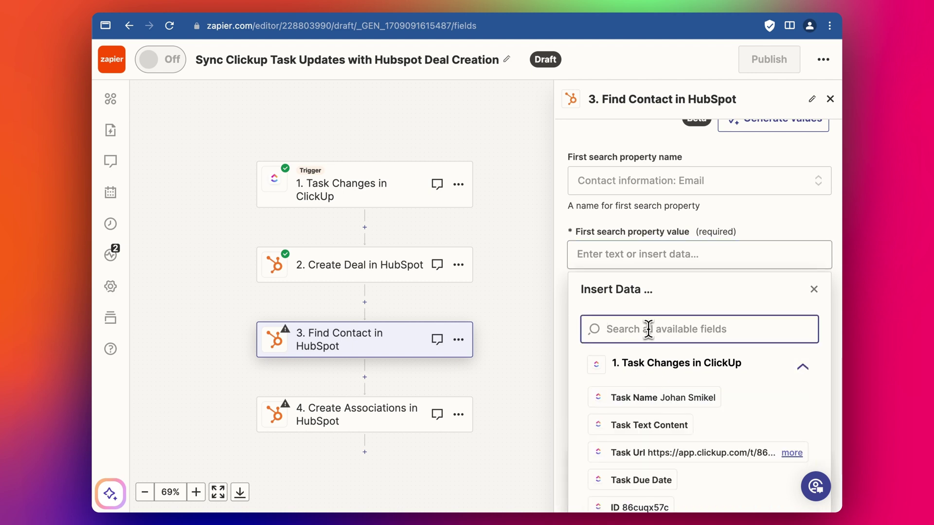
{"action": "type", "text": "email"}
{"action": "scroll", "coordinate": [681, 360], "scroll_direction": "down", "scroll_amount": 3}
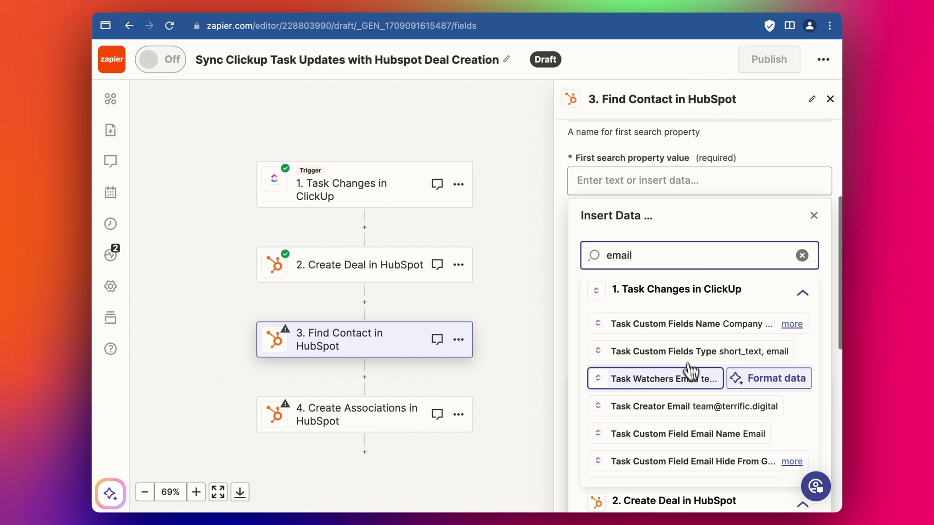
{"action": "scroll", "coordinate": [679, 413], "scroll_direction": "down", "scroll_amount": 2}
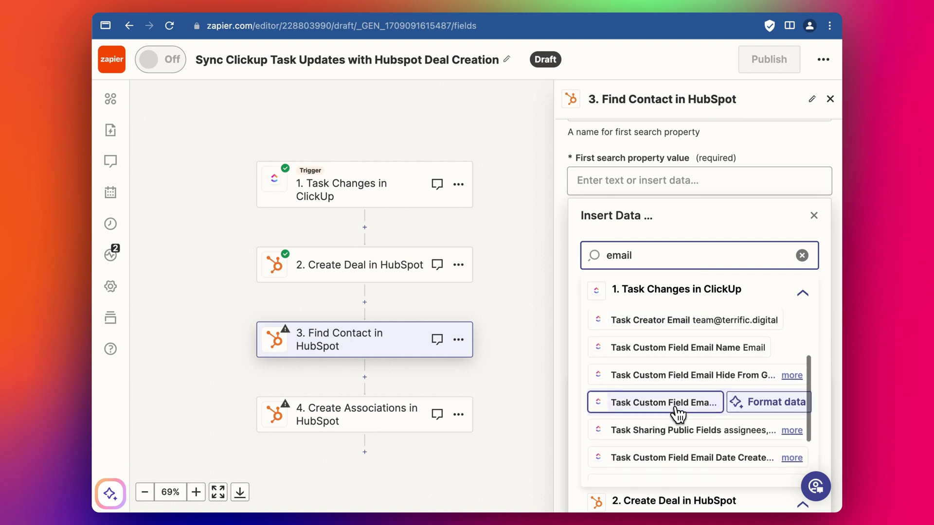
{"action": "scroll", "coordinate": [678, 413], "scroll_direction": "up", "scroll_amount": 2}
{"action": "scroll", "coordinate": [701, 389], "scroll_direction": "up", "scroll_amount": 1}
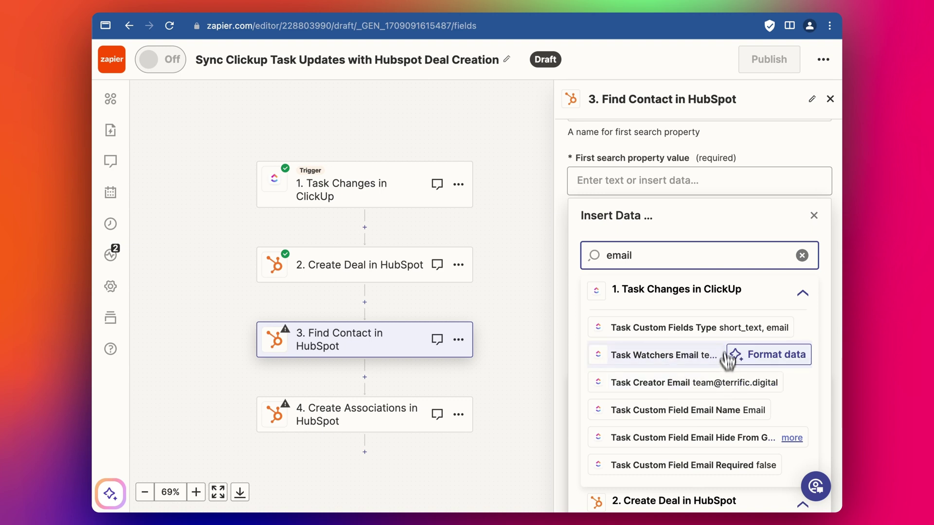
{"action": "scroll", "coordinate": [668, 387], "scroll_direction": "down", "scroll_amount": 5}
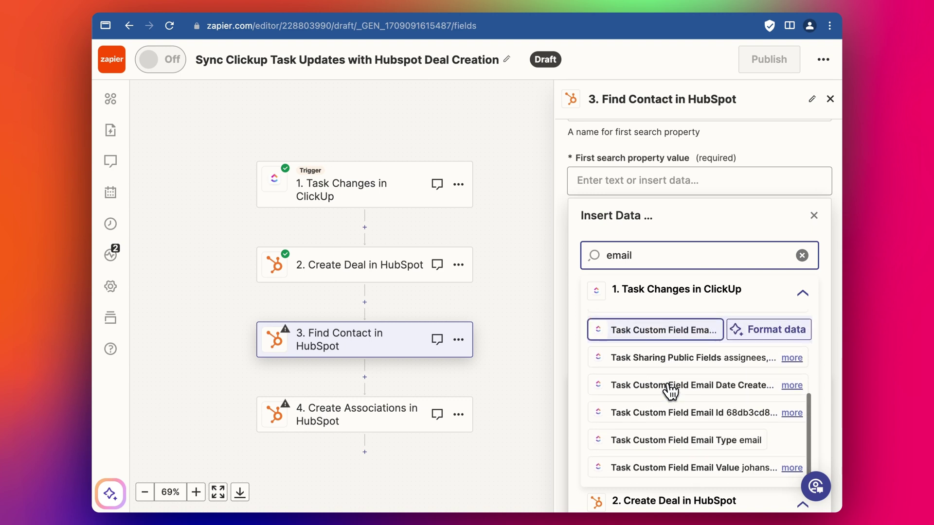
{"action": "scroll", "coordinate": [670, 389], "scroll_direction": "down", "scroll_amount": 1}
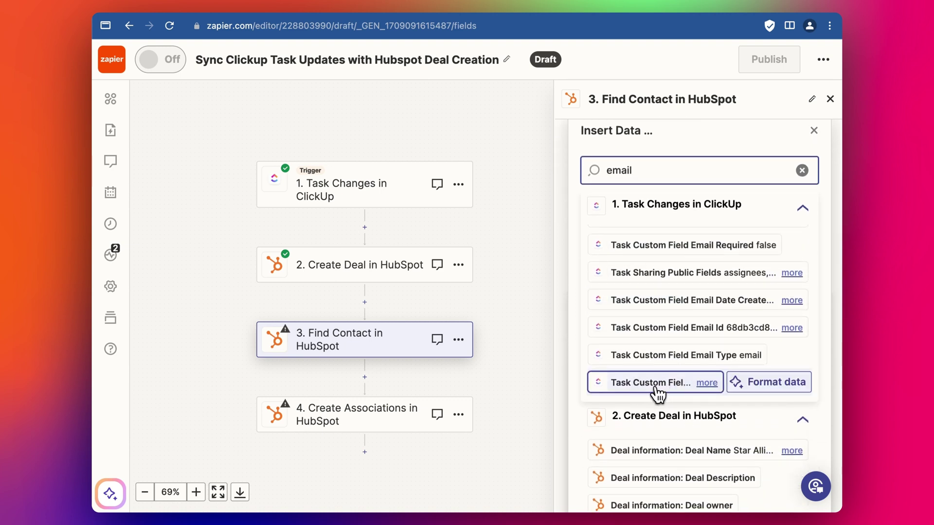
{"action": "left_click", "coordinate": [662, 388]}
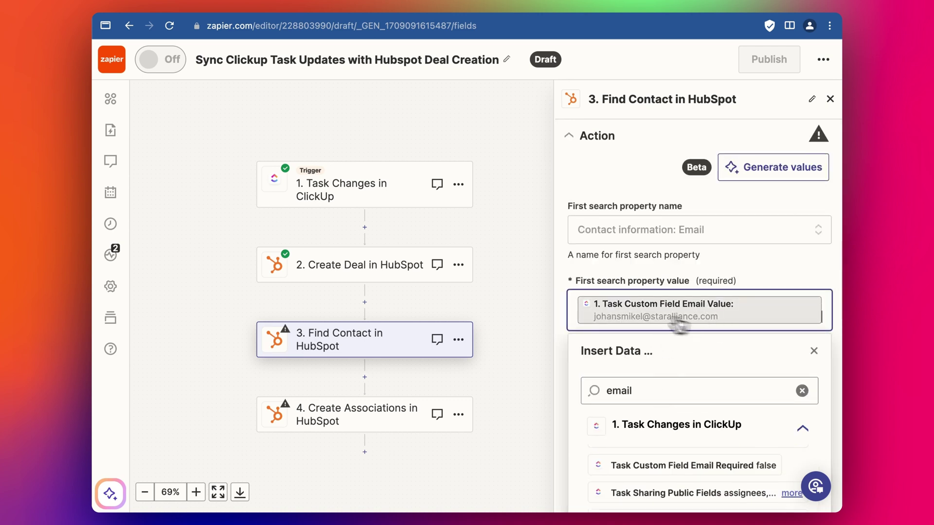
Close the data picker and review the completed Find Contact settings.
{"action": "scroll", "coordinate": [627, 292], "scroll_direction": "down", "scroll_amount": 3}
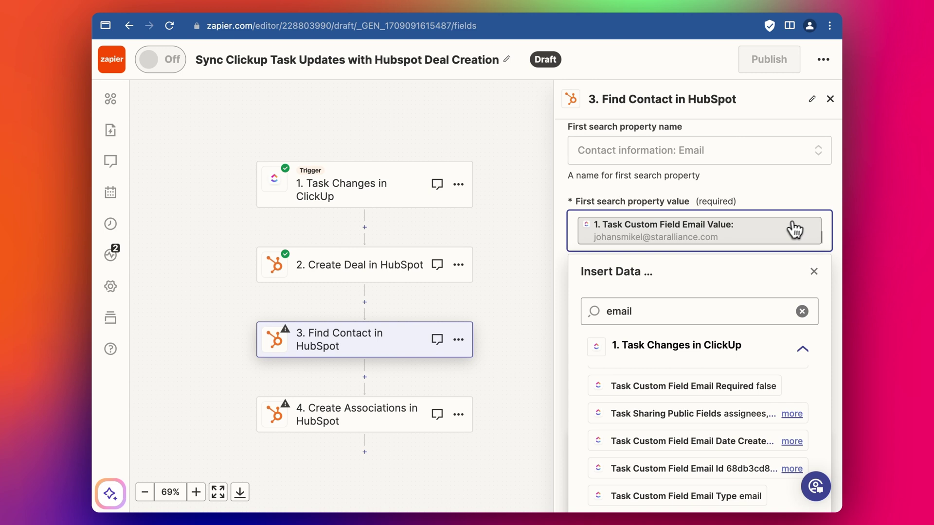
{"action": "left_click", "coordinate": [799, 203]}
{"action": "scroll", "coordinate": [692, 270], "scroll_direction": "down", "scroll_amount": 3}
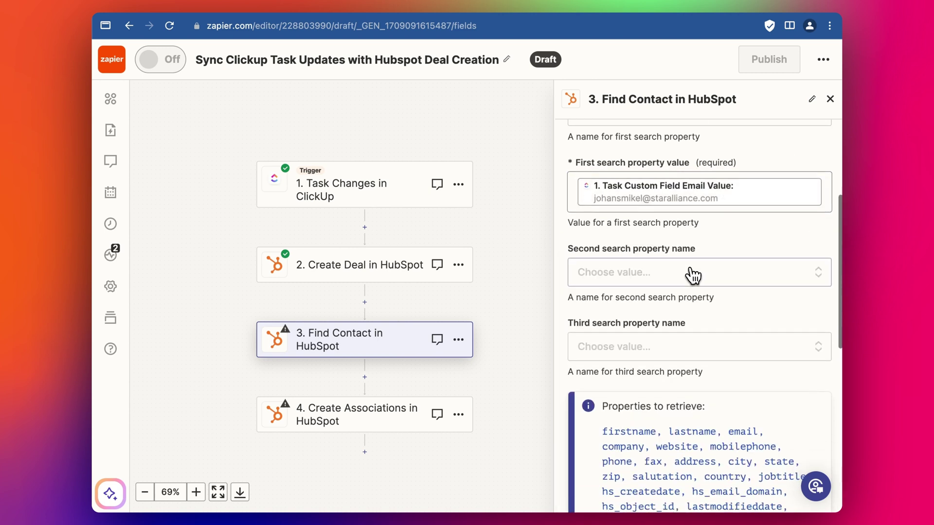
{"action": "scroll", "coordinate": [675, 262], "scroll_direction": "down", "scroll_amount": 10}
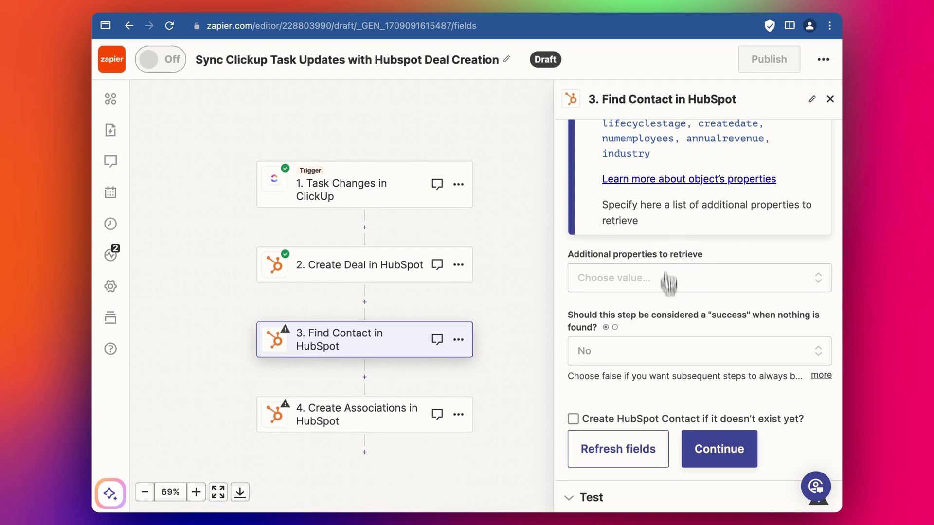
{"action": "scroll", "coordinate": [658, 264], "scroll_direction": "up", "scroll_amount": 3}
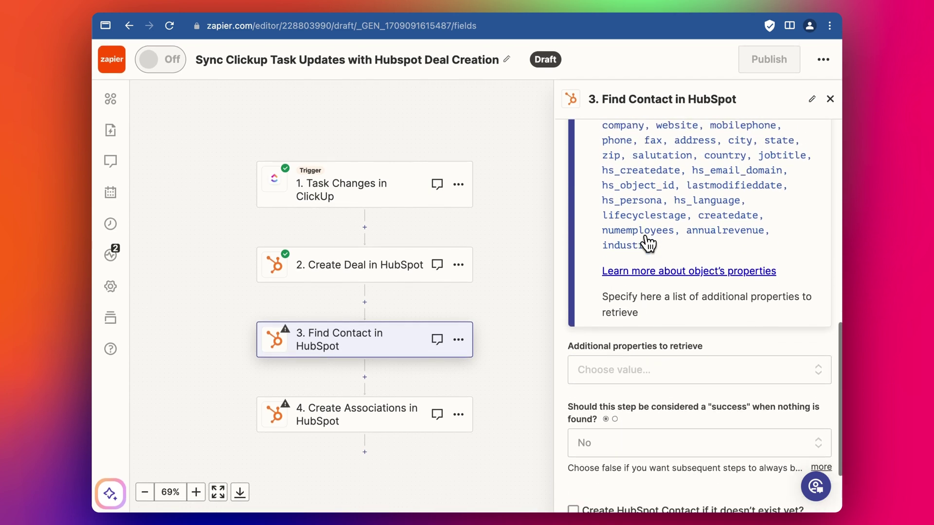
{"action": "scroll", "coordinate": [648, 243], "scroll_direction": "down", "scroll_amount": 3}
Run the Find Contact test and check the returned Star Alliance contact ID 26451.
{"action": "left_click", "coordinate": [715, 450]}
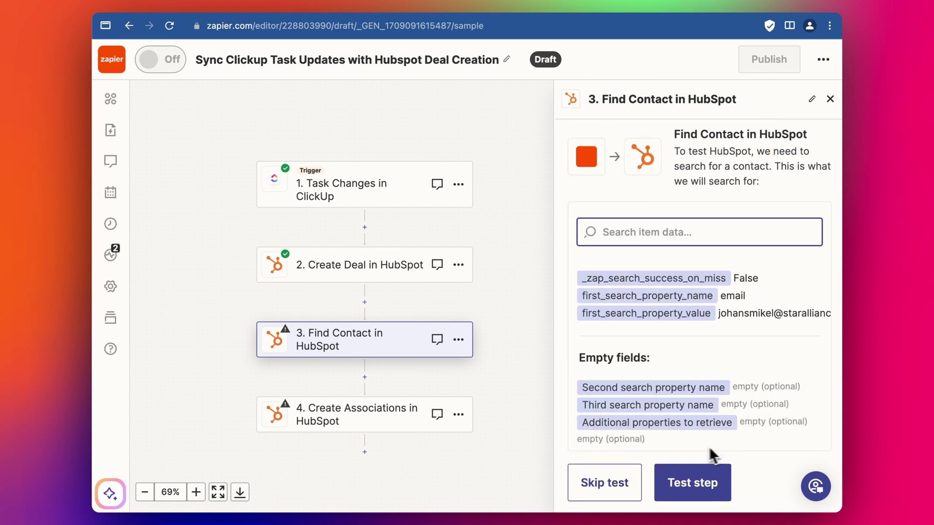
{"action": "left_click", "coordinate": [692, 486]}
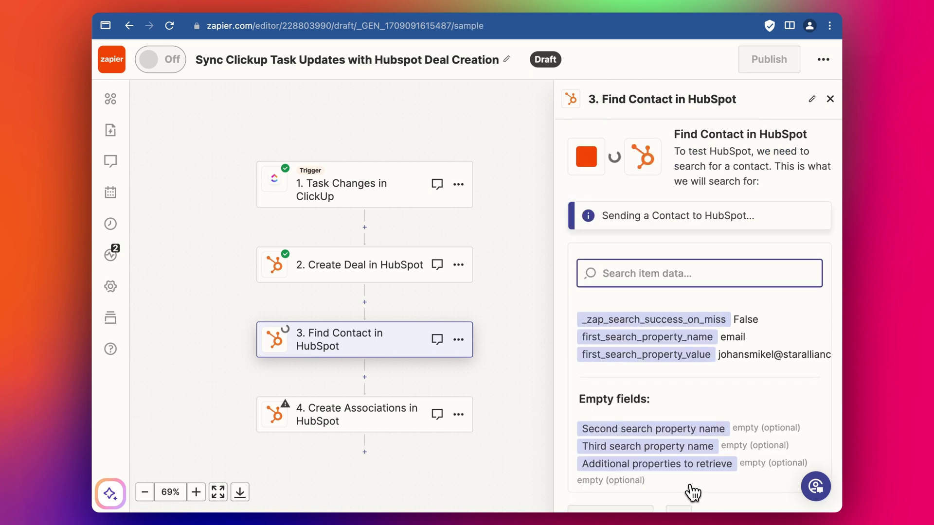
{"action": "scroll", "coordinate": [685, 394], "scroll_direction": "down", "scroll_amount": 1}
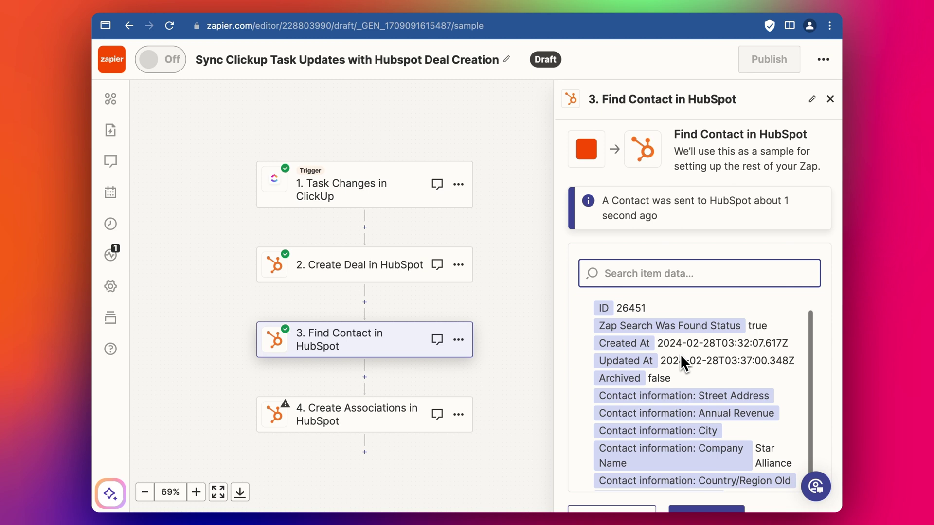
{"action": "double_click", "coordinate": [628, 305]}
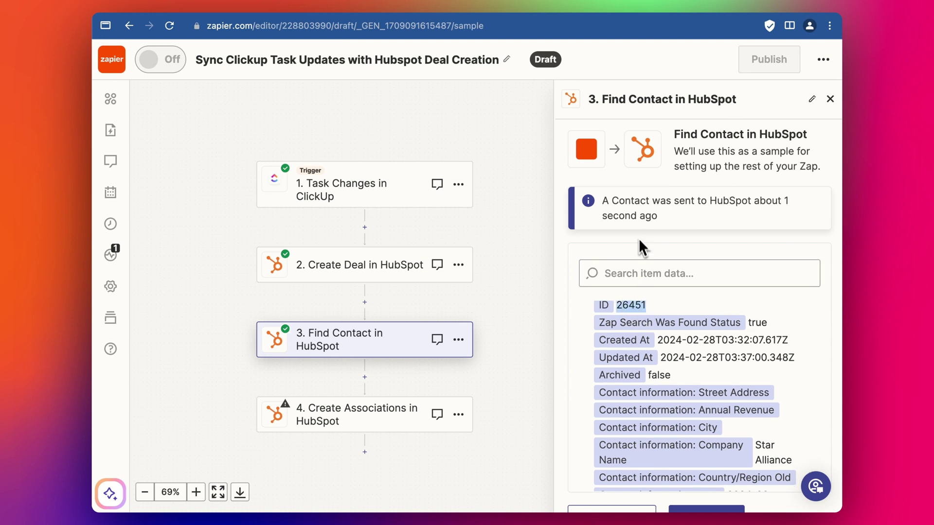
{"action": "scroll", "coordinate": [637, 241], "scroll_direction": "down", "scroll_amount": 2}
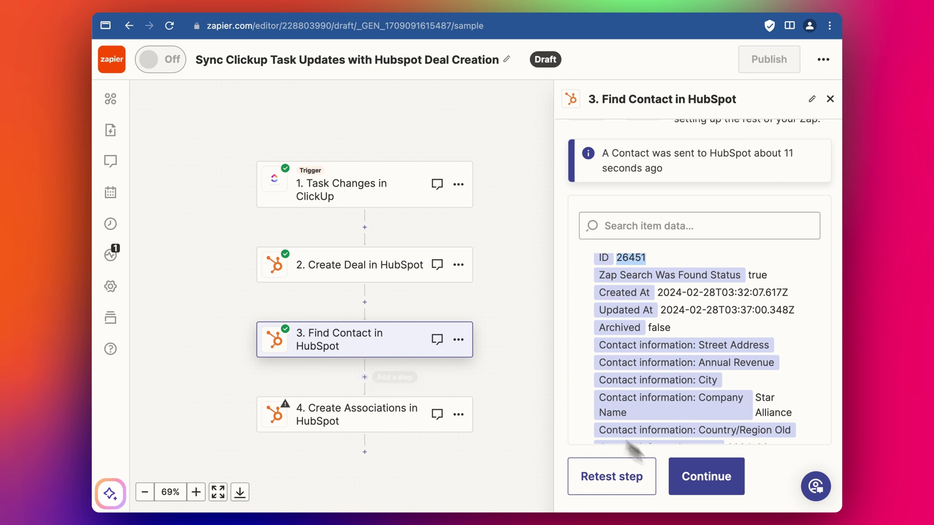
Add a HubSpot Find Company step after Find Contact.
{"action": "left_click", "coordinate": [364, 377]}
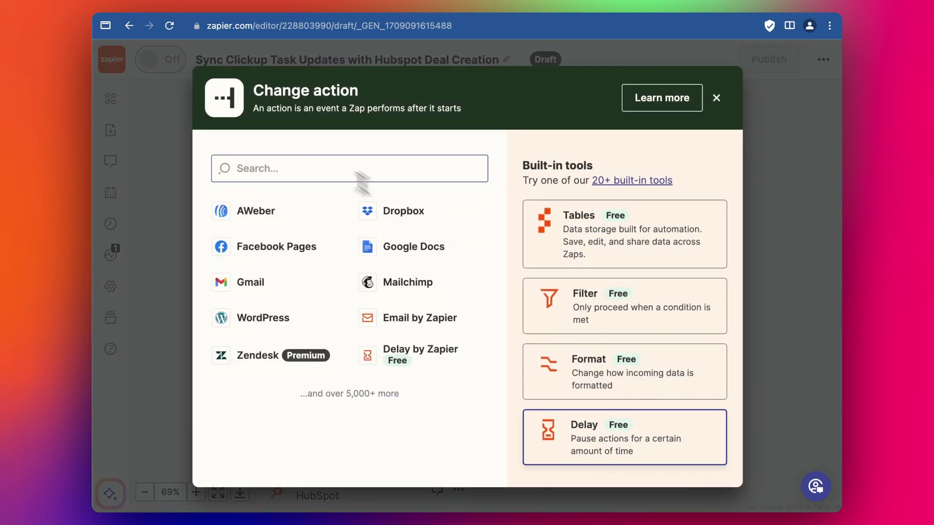
{"action": "left_click", "coordinate": [333, 176]}
{"action": "type", "text": "HubSpot"}
{"action": "left_click", "coordinate": [292, 295]}
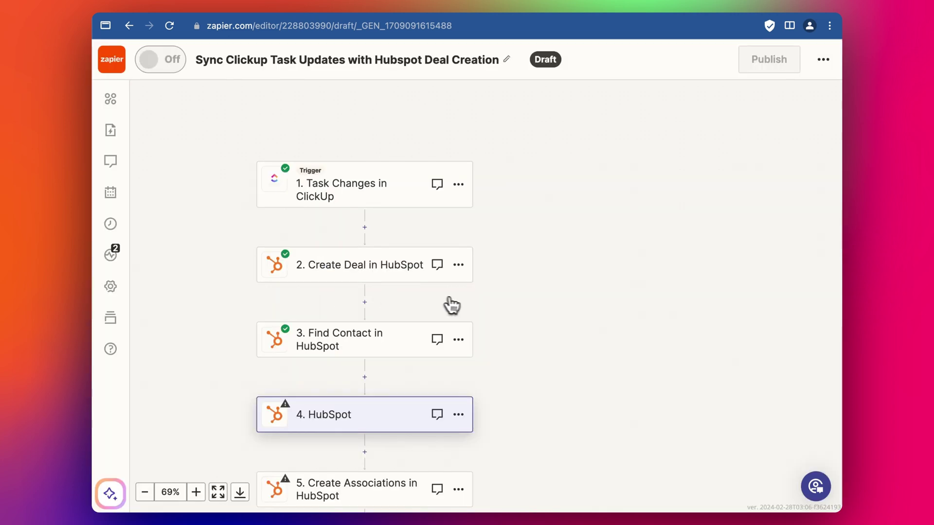
{"action": "left_click", "coordinate": [634, 247]}
{"action": "type", "text": "c"}
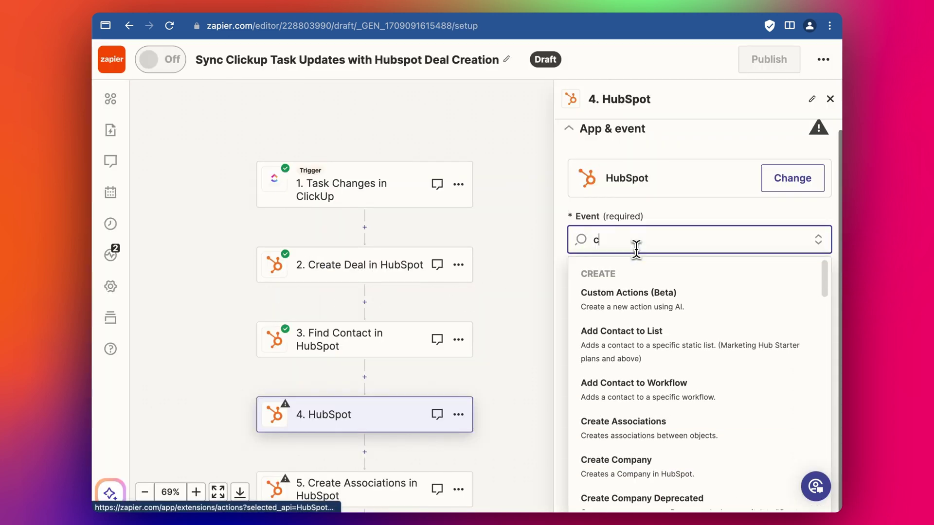
{"action": "type", "text": "ompa"}
{"action": "scroll", "coordinate": [655, 323], "scroll_direction": "down", "scroll_amount": 2}
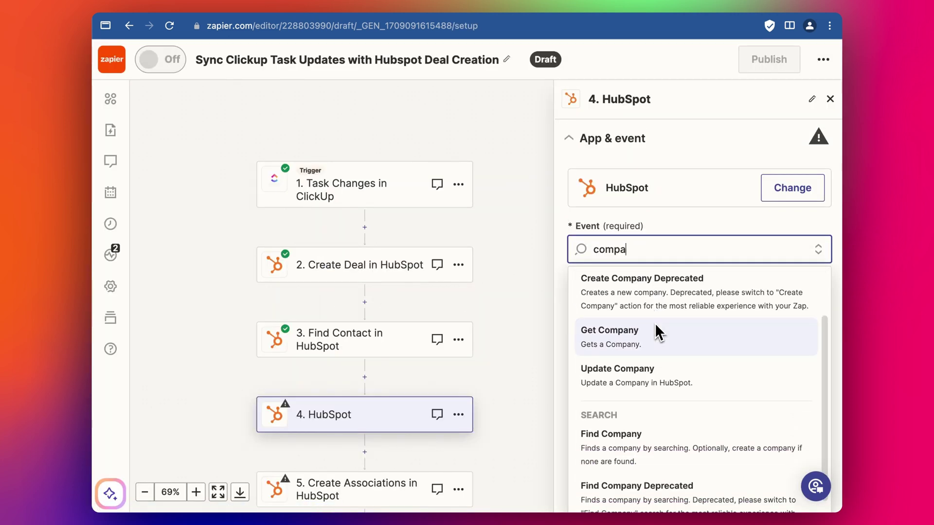
{"action": "left_click", "coordinate": [646, 433]}
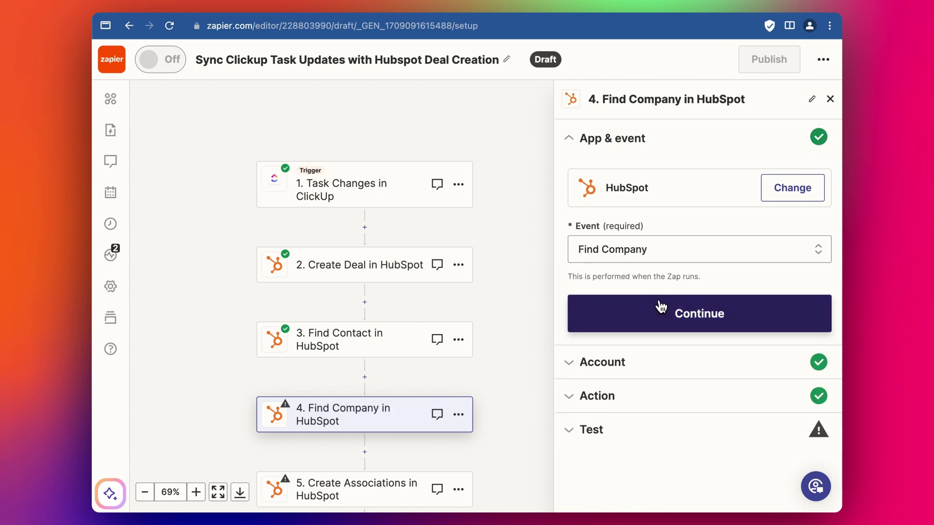
{"action": "left_click", "coordinate": [660, 306]}
Search the first search property name list for 'company'.
{"action": "left_click", "coordinate": [627, 300]}
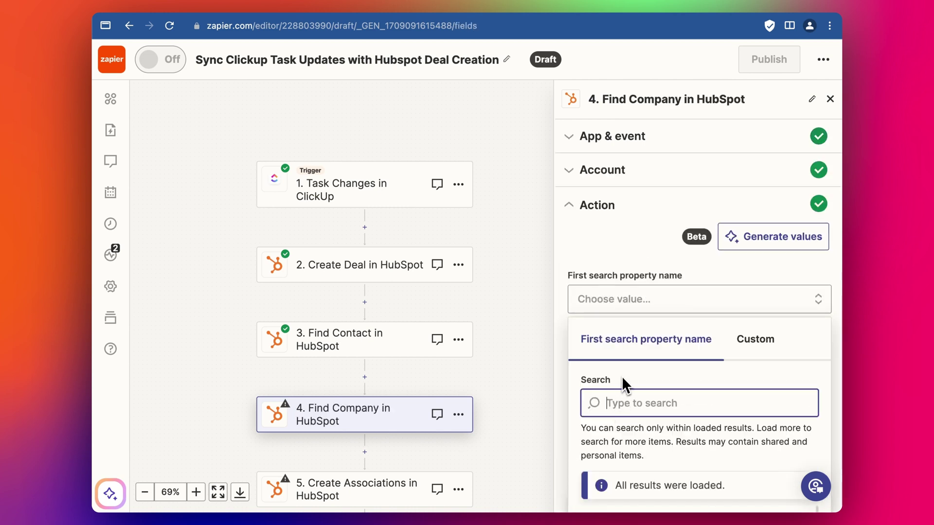
{"action": "type", "text": "name"}
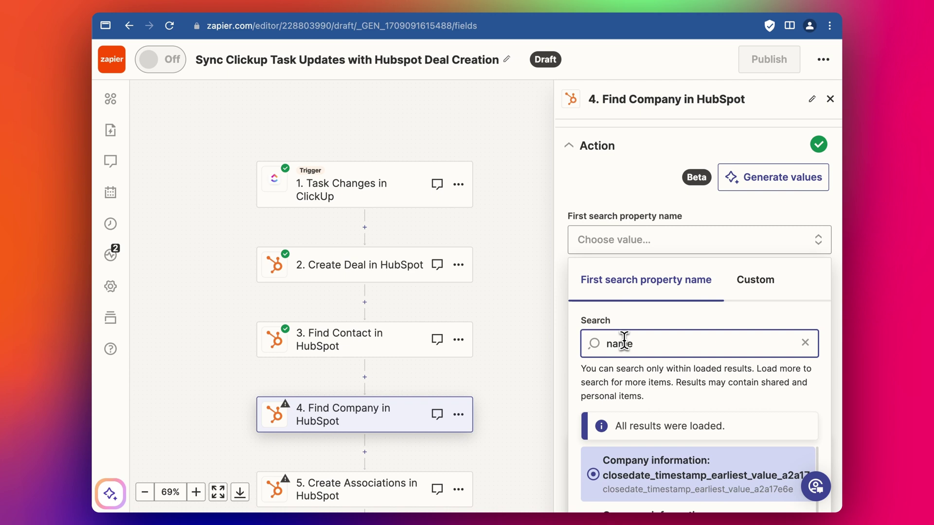
{"action": "double_click", "coordinate": [623, 343]}
{"action": "type", "text": "company"}
{"action": "scroll", "coordinate": [666, 272], "scroll_direction": "down", "scroll_amount": 3}
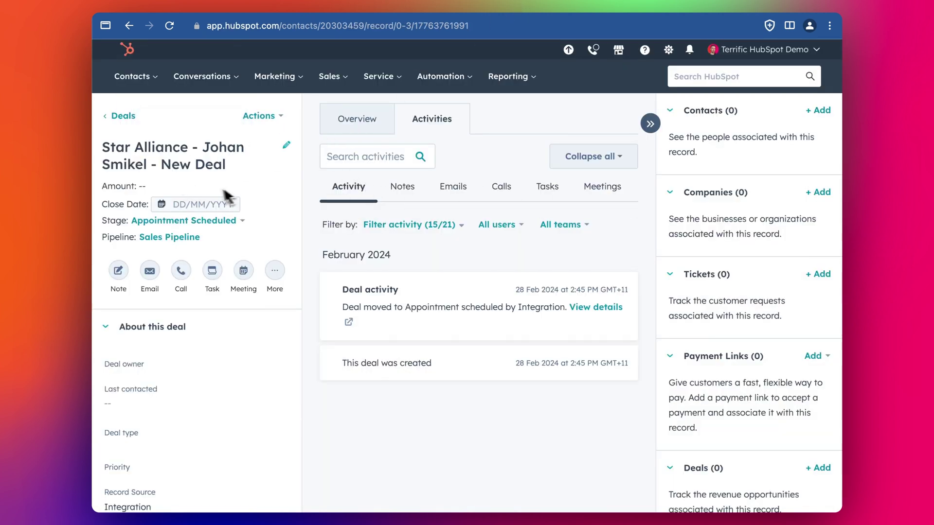
Open the found contact's record from Contacts and show all its properties.
{"action": "left_click", "coordinate": [131, 77]}
{"action": "left_click", "coordinate": [137, 112]}
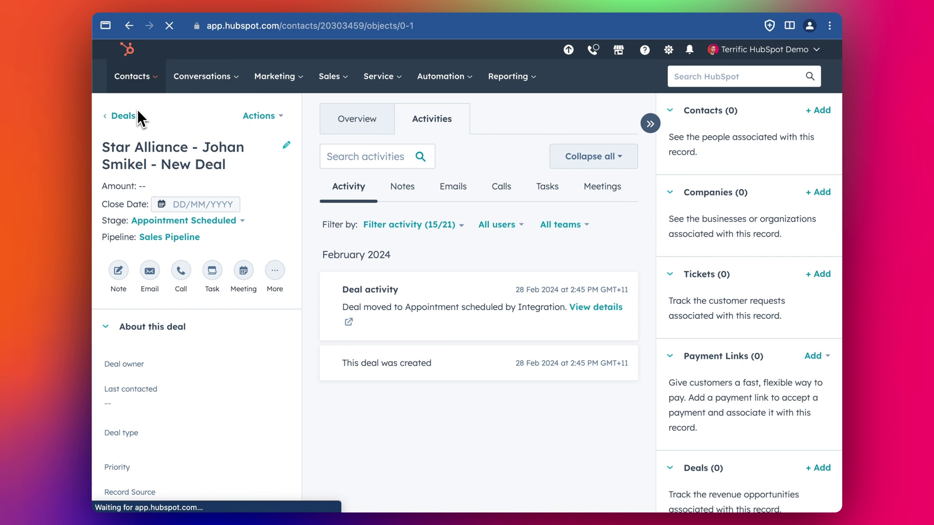
{"action": "left_click", "coordinate": [195, 275]}
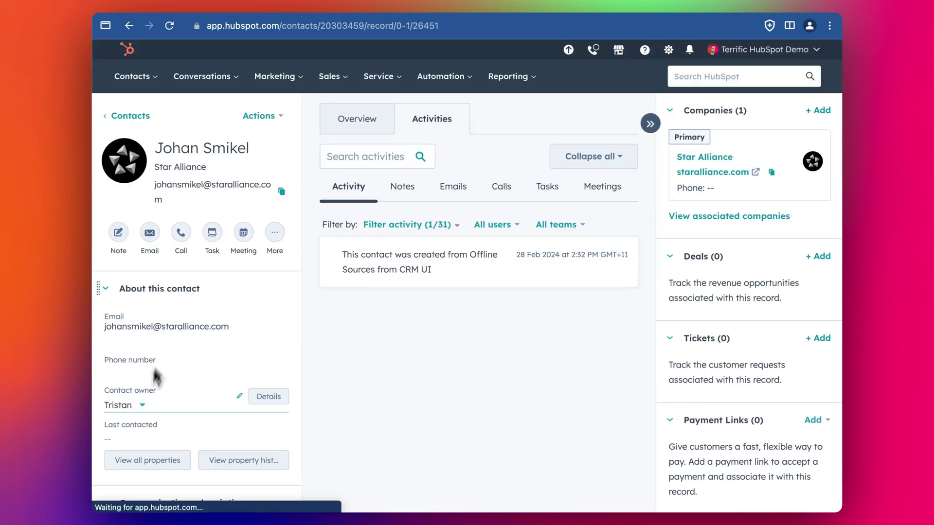
{"action": "left_click", "coordinate": [144, 459]}
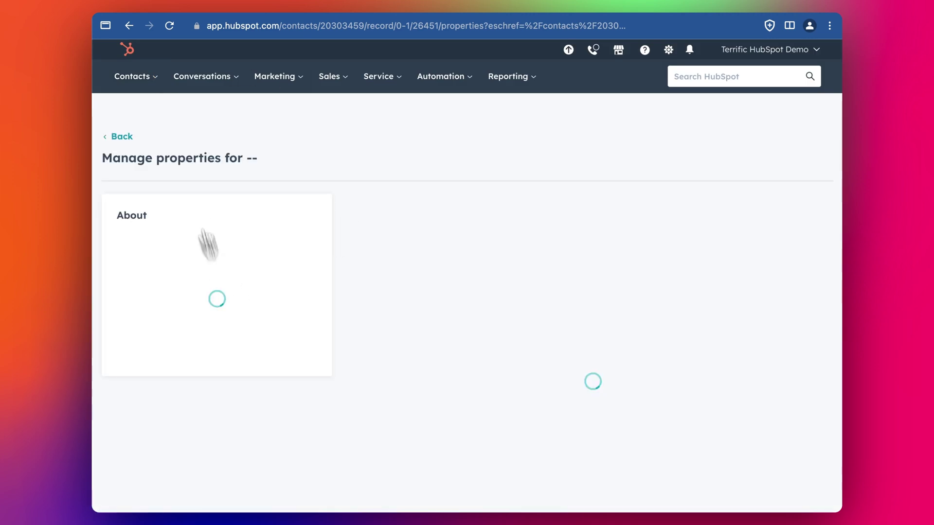
Change the contact's Company name to 'Star Alliance Australia', save, and return to the record.
{"action": "left_click", "coordinate": [398, 281]}
{"action": "type", "text": "co"}
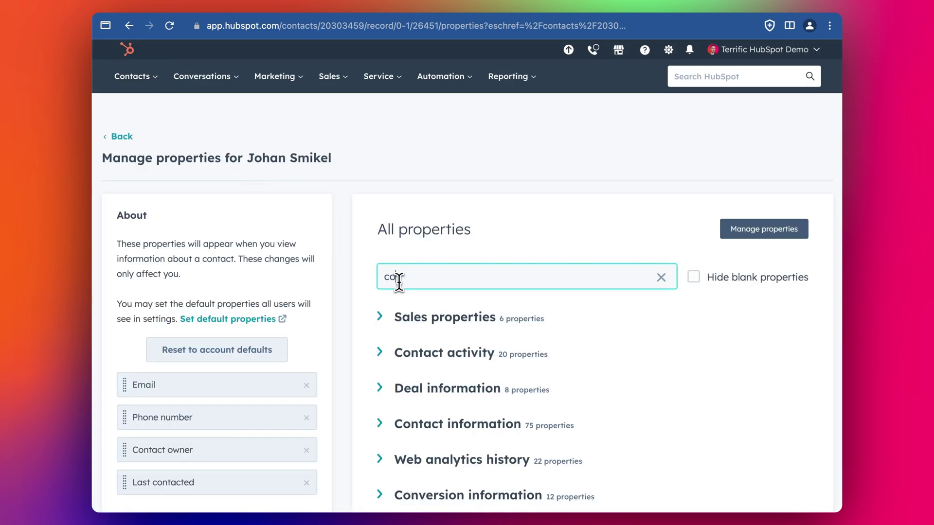
{"action": "type", "text": "mpany"}
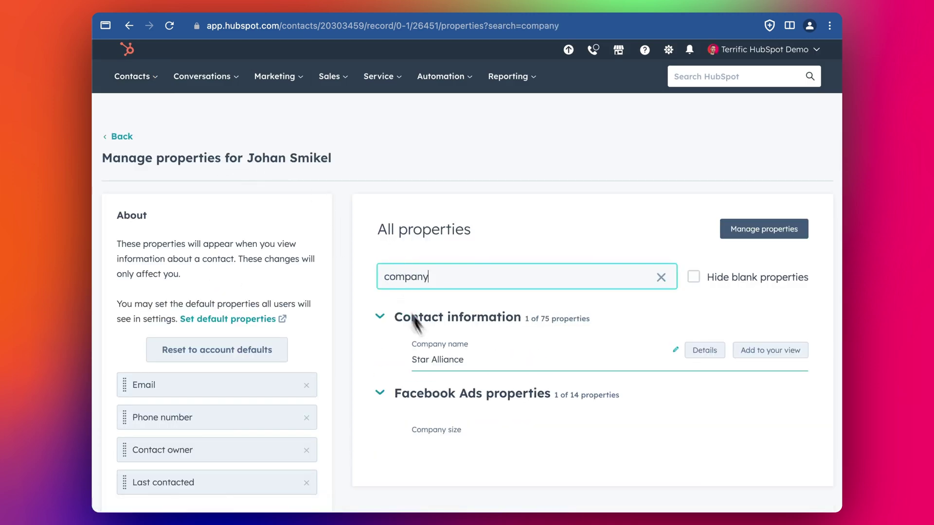
{"action": "left_click", "coordinate": [440, 362]}
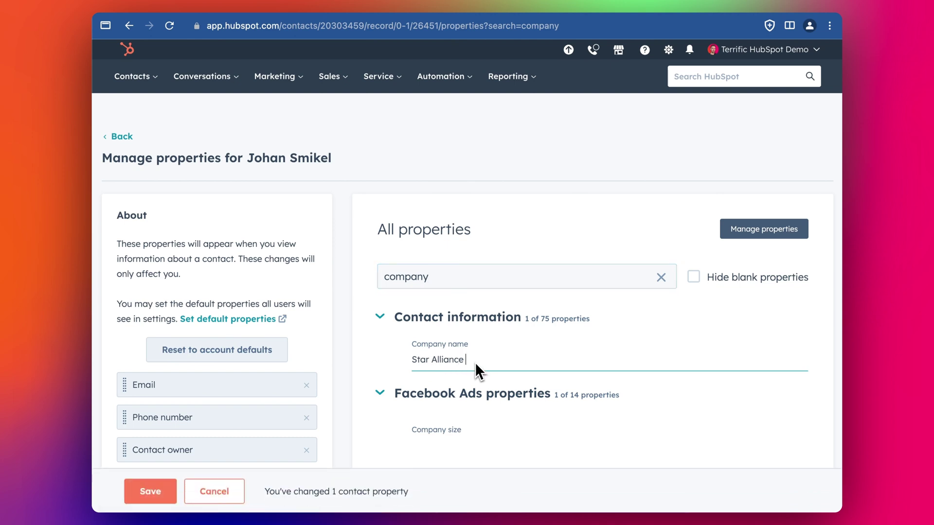
{"action": "type", "text": "A"}
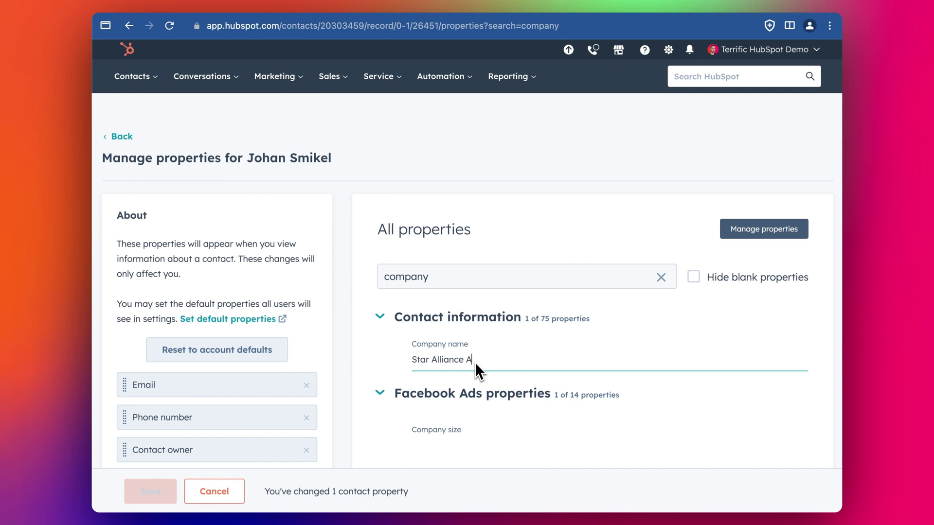
{"action": "type", "text": "ustralia"}
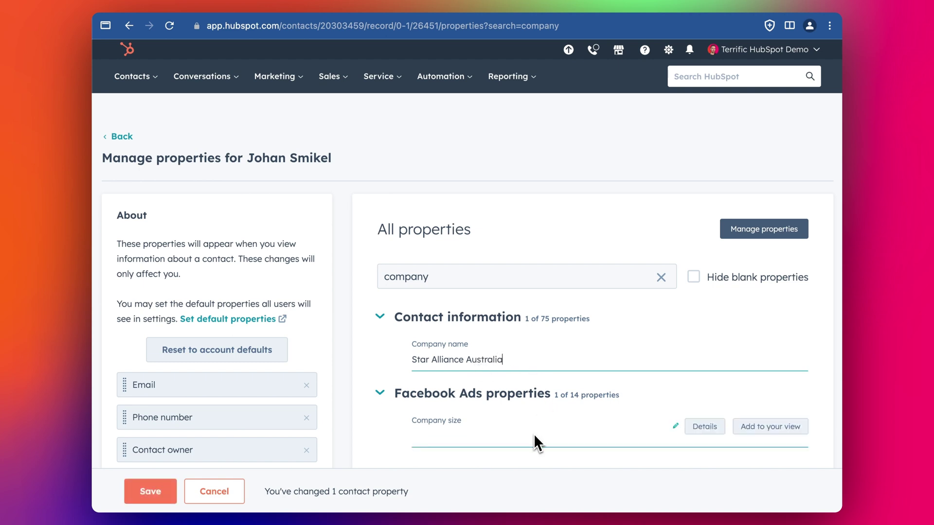
{"action": "left_click", "coordinate": [163, 490]}
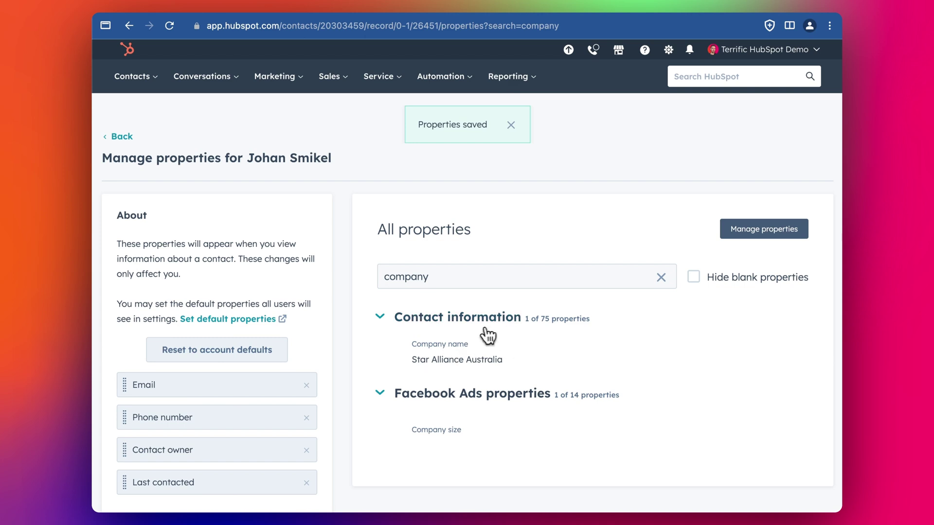
{"action": "left_click", "coordinate": [119, 136]}
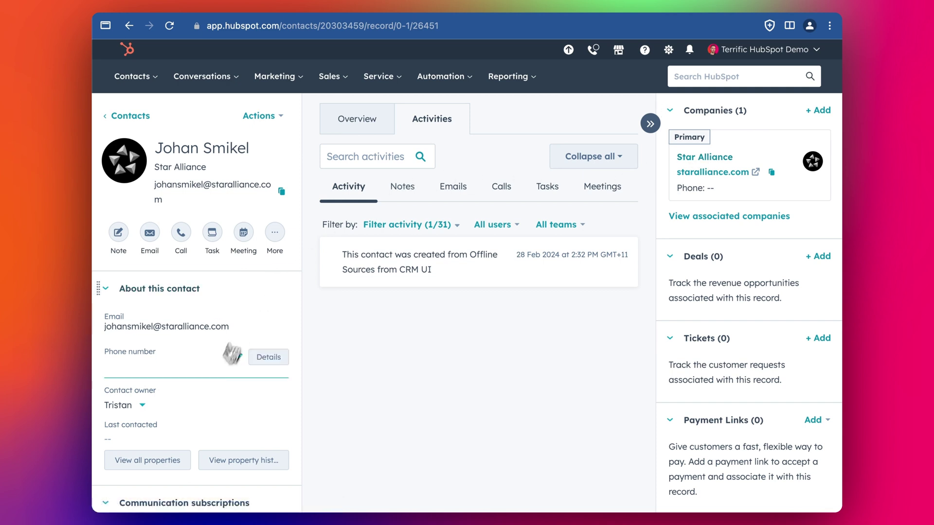
Add Company name to the contact's About section so it reads Star Alliance Australia.
{"action": "left_click", "coordinate": [151, 462]}
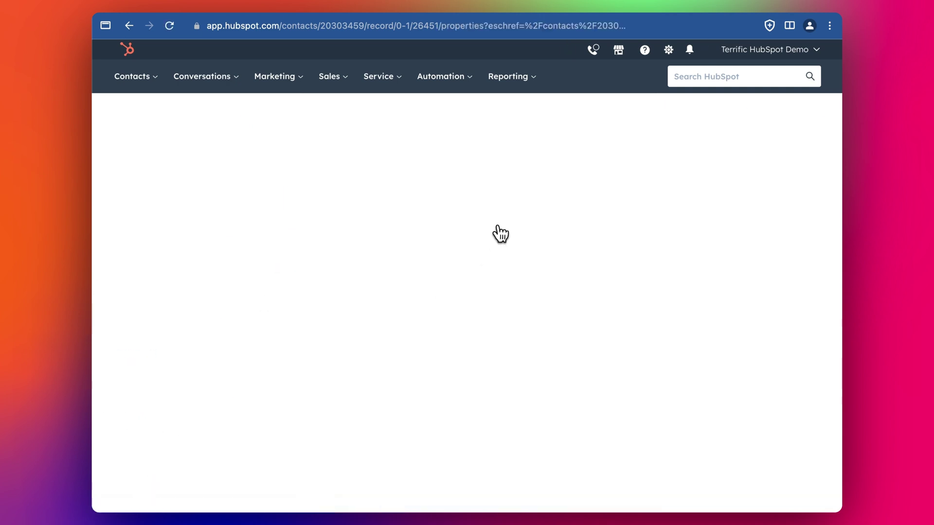
{"action": "type", "text": "com"}
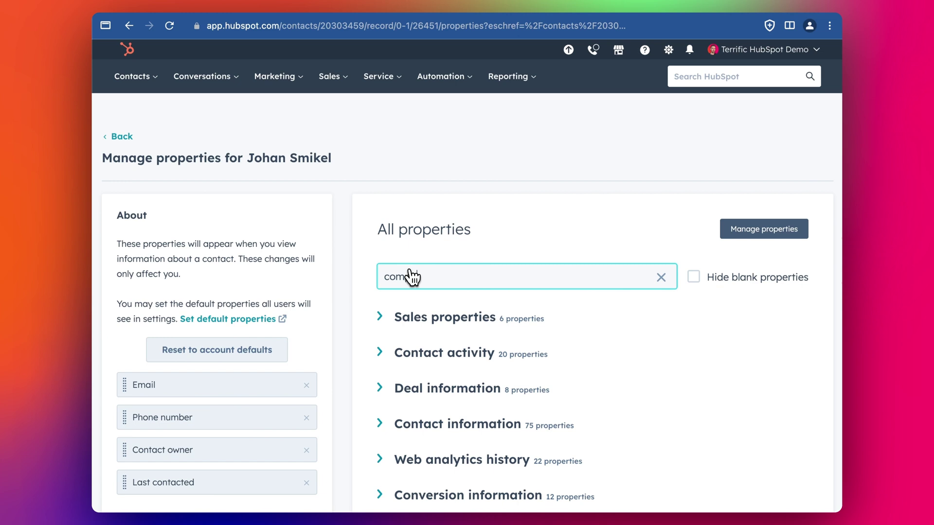
{"action": "type", "text": "pany"}
{"action": "mouse_move", "coordinate": [552, 374]}
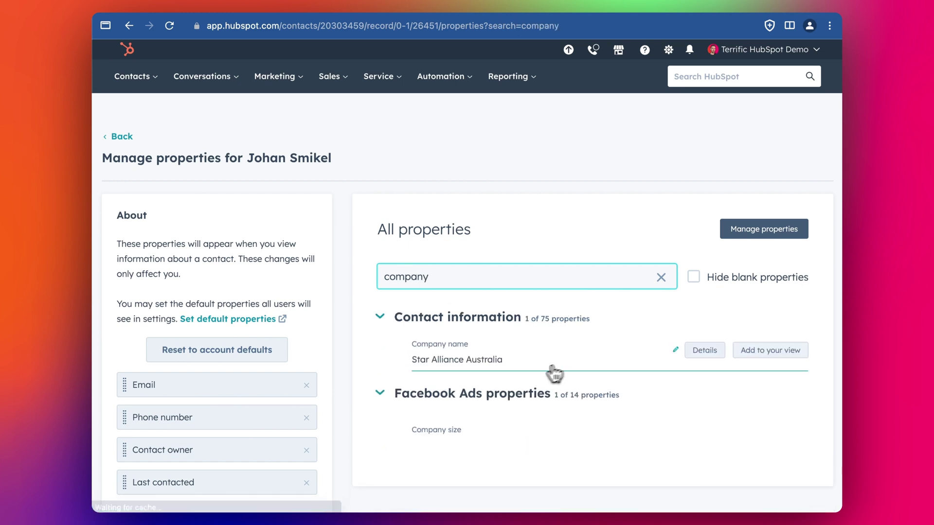
{"action": "left_click", "coordinate": [769, 358]}
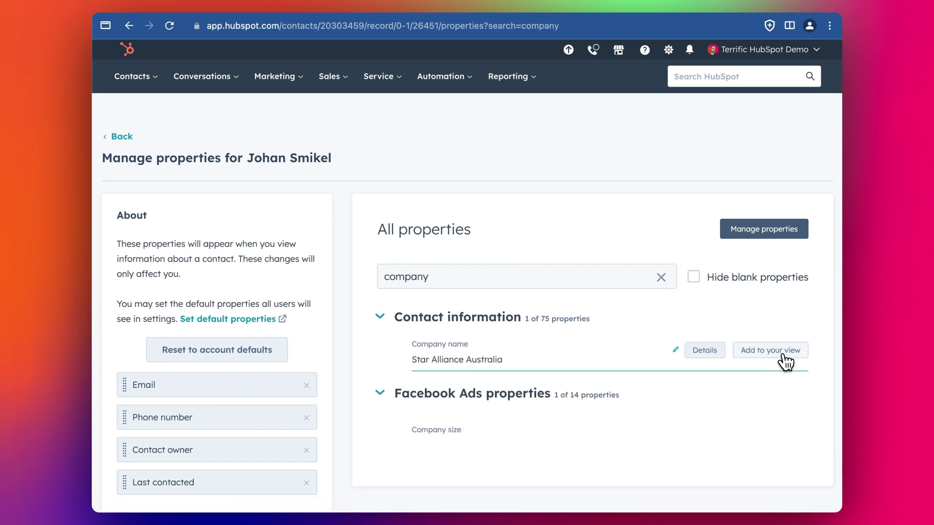
{"action": "left_click", "coordinate": [122, 137]}
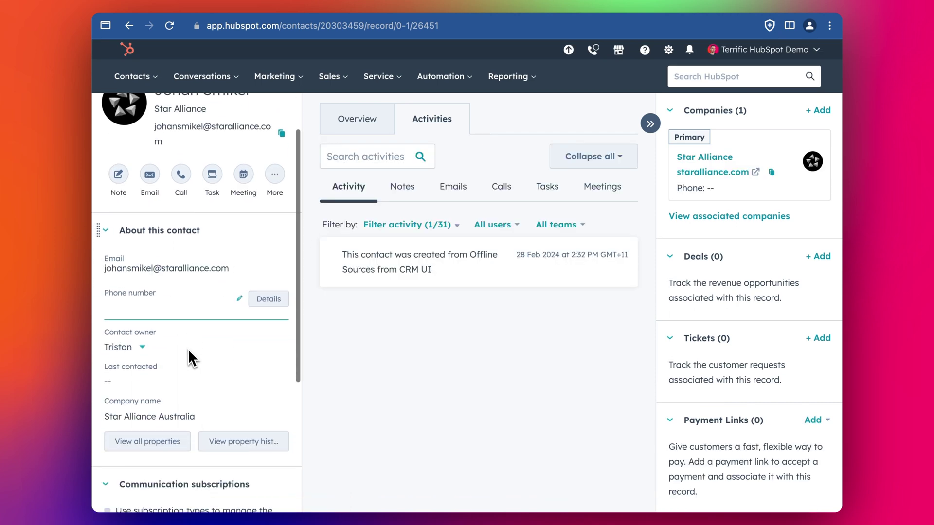
{"action": "scroll", "coordinate": [188, 348], "scroll_direction": "down", "scroll_amount": 1}
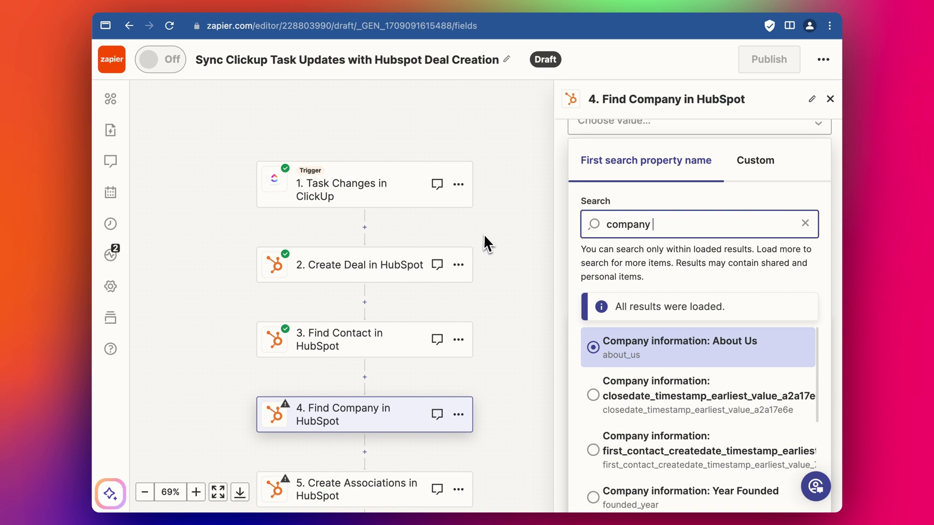
Make Find Company search by Company Domain Name using step 3's Email Domain.
{"action": "scroll", "coordinate": [484, 234], "scroll_direction": "down", "scroll_amount": 5}
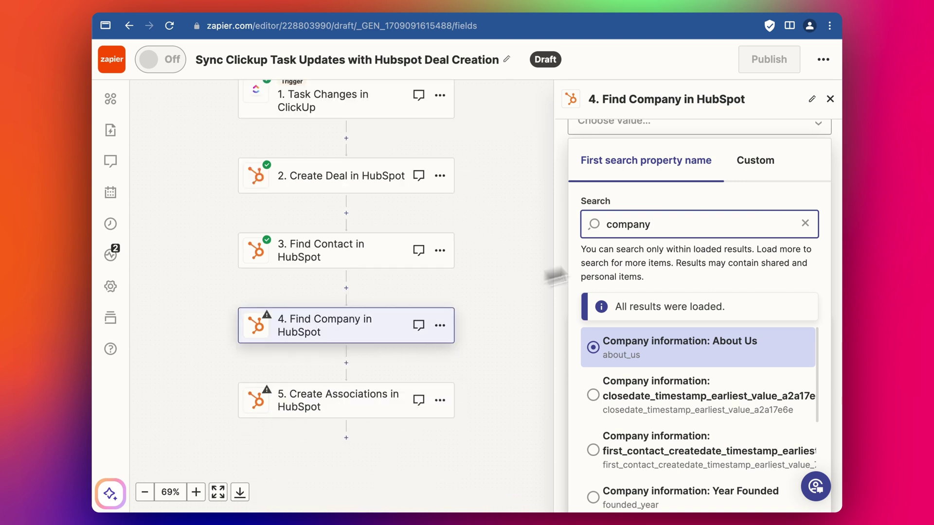
{"action": "type", "text": "company domai"}
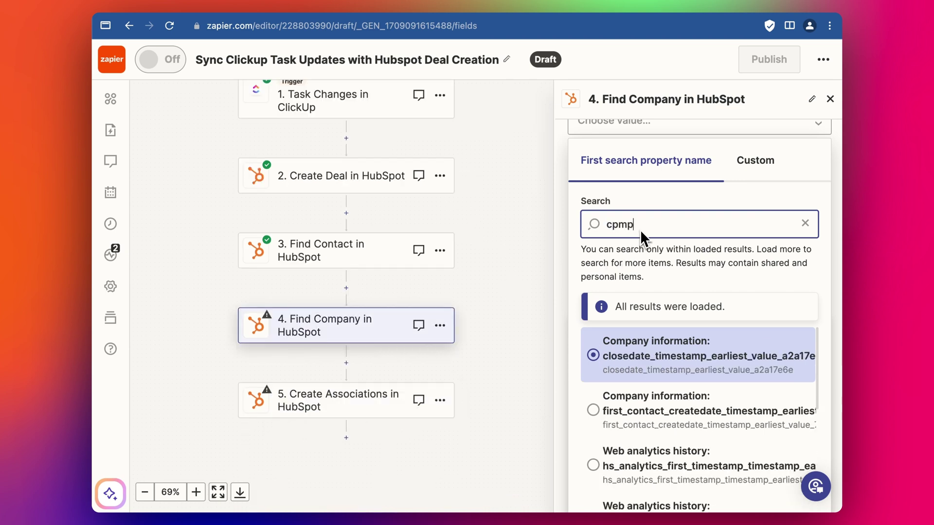
{"action": "type", "text": "n"}
{"action": "scroll", "coordinate": [696, 341], "scroll_direction": "down", "scroll_amount": 3}
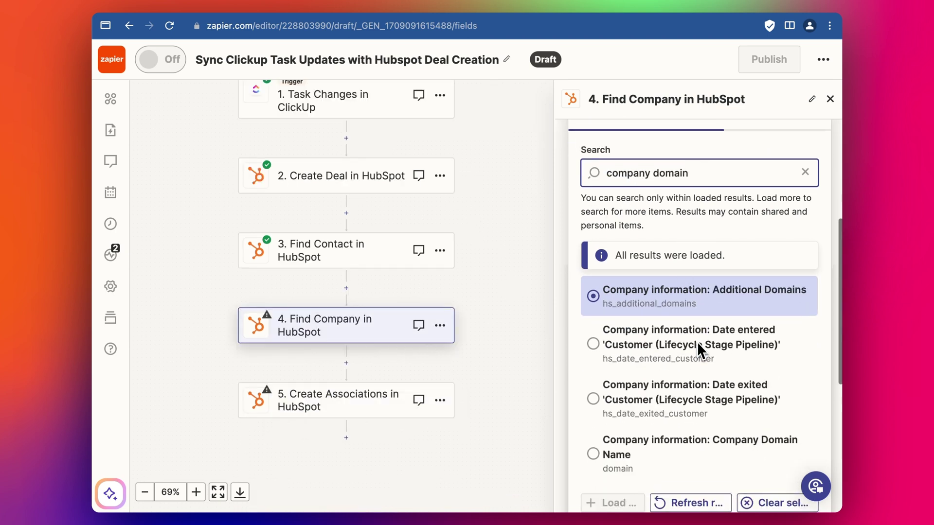
{"action": "left_click", "coordinate": [614, 417]}
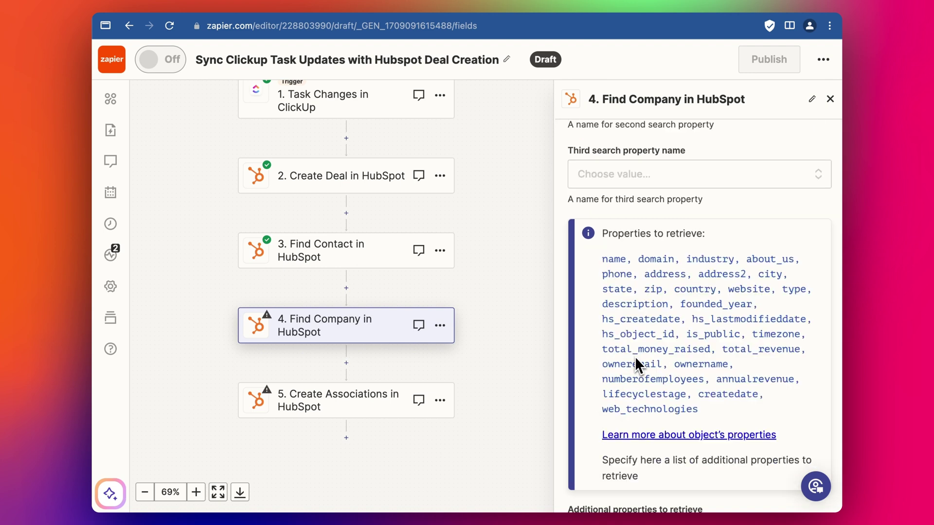
{"action": "scroll", "coordinate": [634, 357], "scroll_direction": "down", "scroll_amount": 1}
{"action": "scroll", "coordinate": [634, 356], "scroll_direction": "up", "scroll_amount": 5}
{"action": "left_click", "coordinate": [625, 247]}
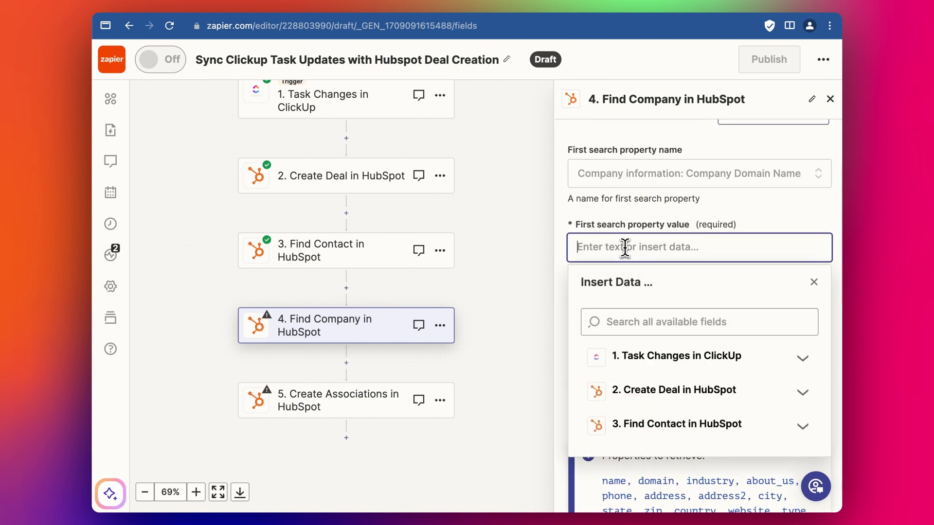
{"action": "left_click", "coordinate": [625, 321]}
{"action": "type", "text": "dp"}
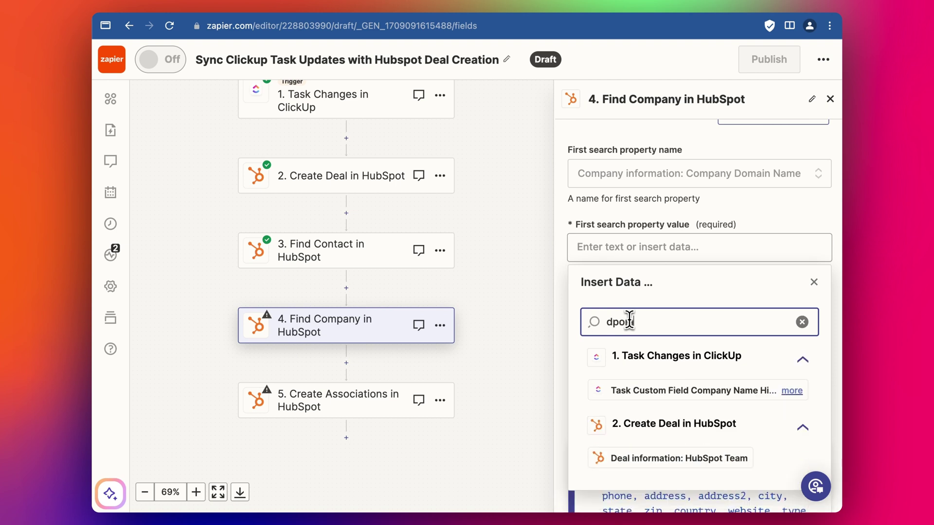
{"action": "key", "text": "BackSpace"}
{"action": "type", "text": "omain"}
{"action": "scroll", "coordinate": [696, 280], "scroll_direction": "down", "scroll_amount": 5}
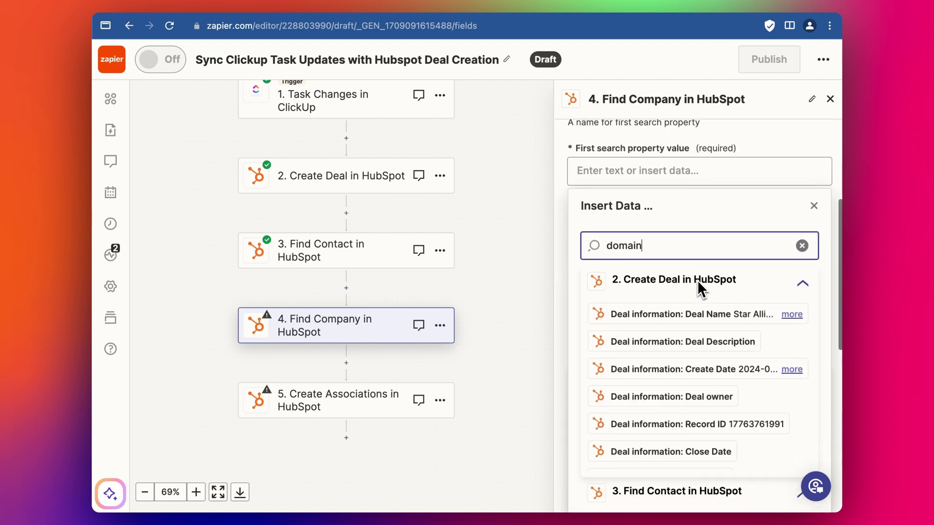
{"action": "scroll", "coordinate": [681, 360], "scroll_direction": "down", "scroll_amount": 4}
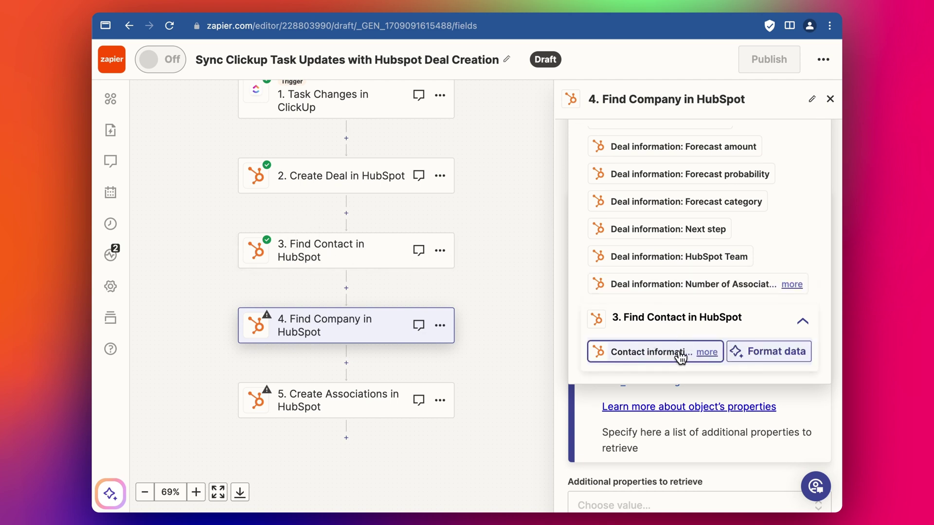
{"action": "left_click", "coordinate": [647, 351]}
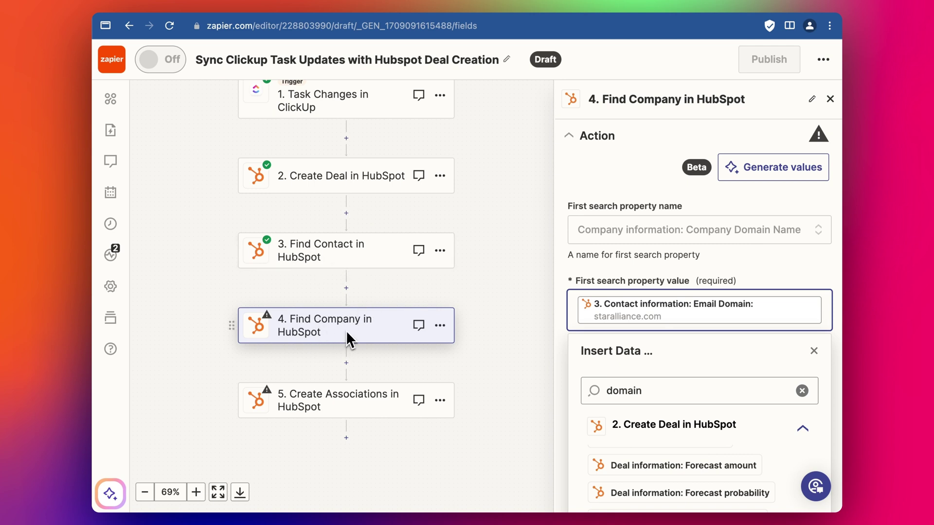
{"action": "left_click", "coordinate": [743, 262]}
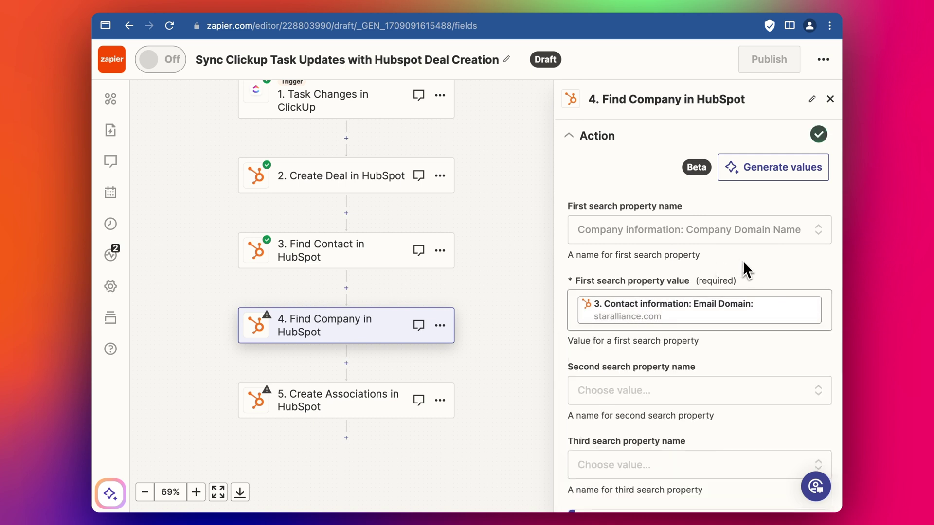
Test the Find Company search and confirm it returns Star Alliance.
{"action": "scroll", "coordinate": [742, 262], "scroll_direction": "down", "scroll_amount": 3}
{"action": "scroll", "coordinate": [743, 261], "scroll_direction": "down", "scroll_amount": 3}
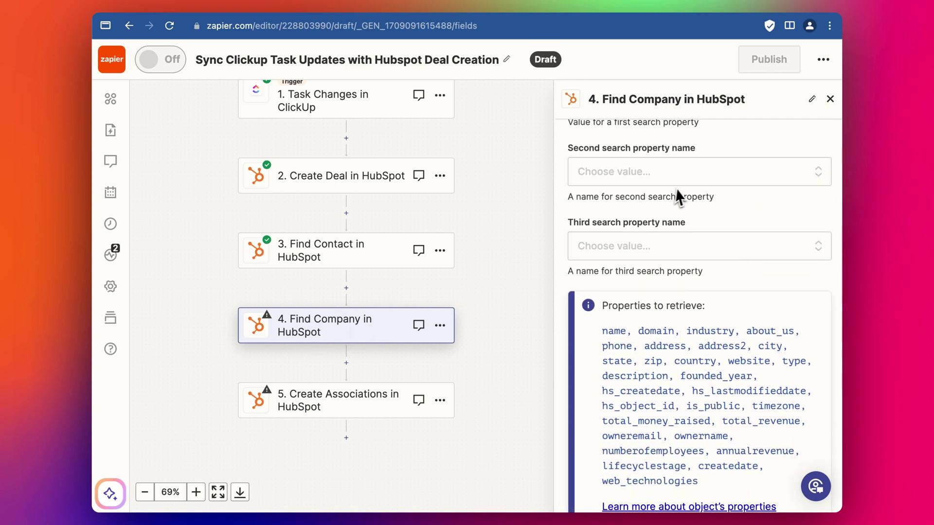
{"action": "scroll", "coordinate": [663, 249], "scroll_direction": "down", "scroll_amount": 9}
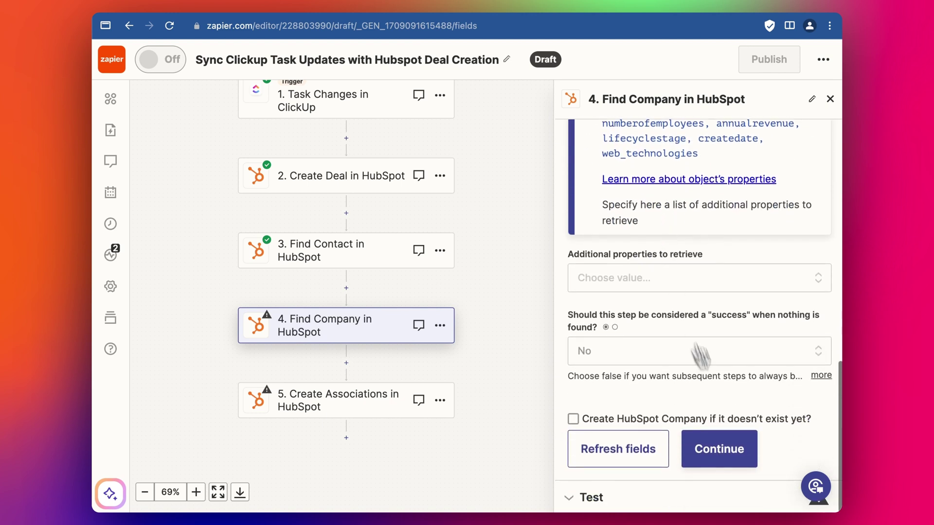
{"action": "left_click", "coordinate": [715, 449]}
{"action": "left_click", "coordinate": [667, 486]}
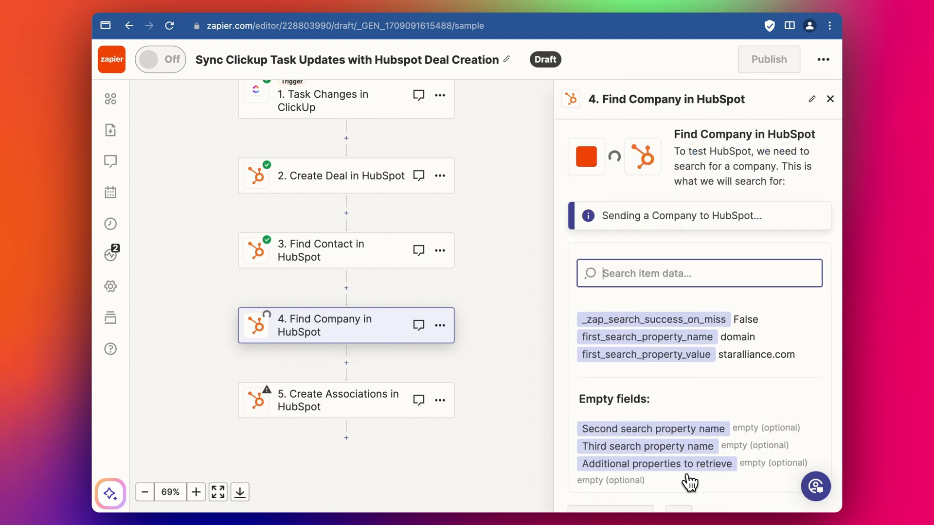
{"action": "scroll", "coordinate": [681, 428], "scroll_direction": "down", "scroll_amount": 3}
{"action": "scroll", "coordinate": [681, 433], "scroll_direction": "down", "scroll_amount": 2}
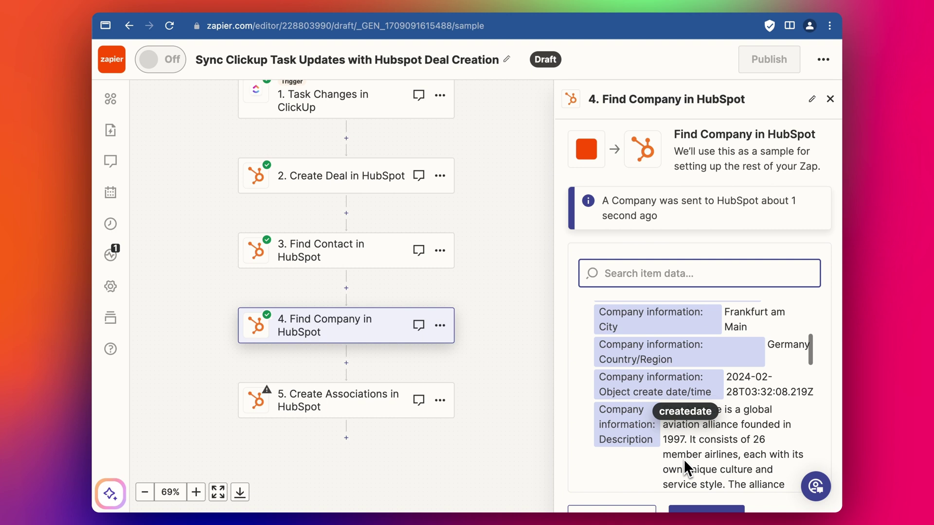
{"action": "scroll", "coordinate": [690, 508], "scroll_direction": "down", "scroll_amount": 2}
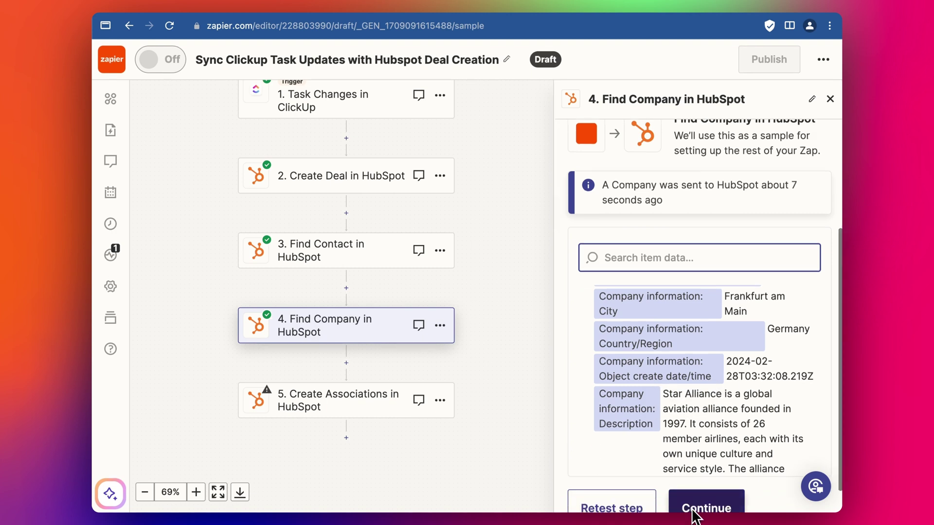
{"action": "left_click", "coordinate": [700, 506]}
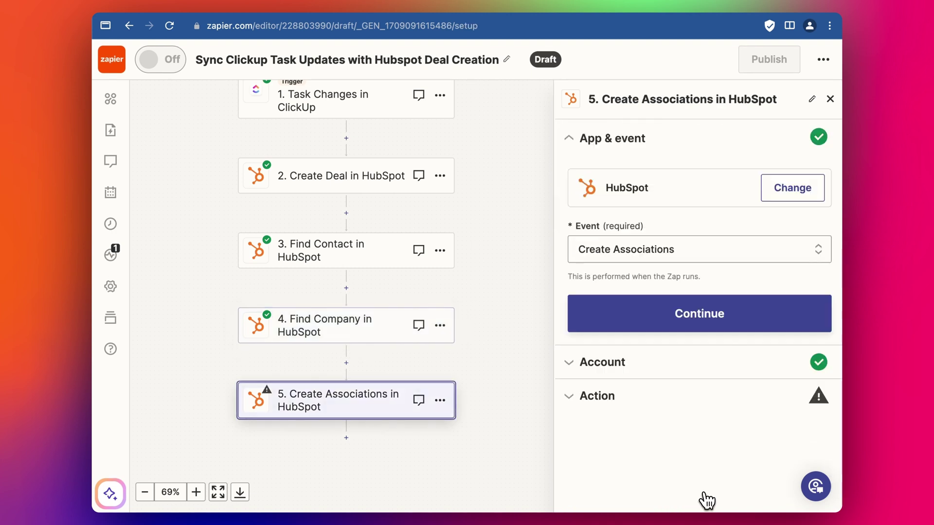
Keep the Create Associations event and HubSpot account, and use step 2's deal ID as object ID.
{"action": "left_click", "coordinate": [636, 319]}
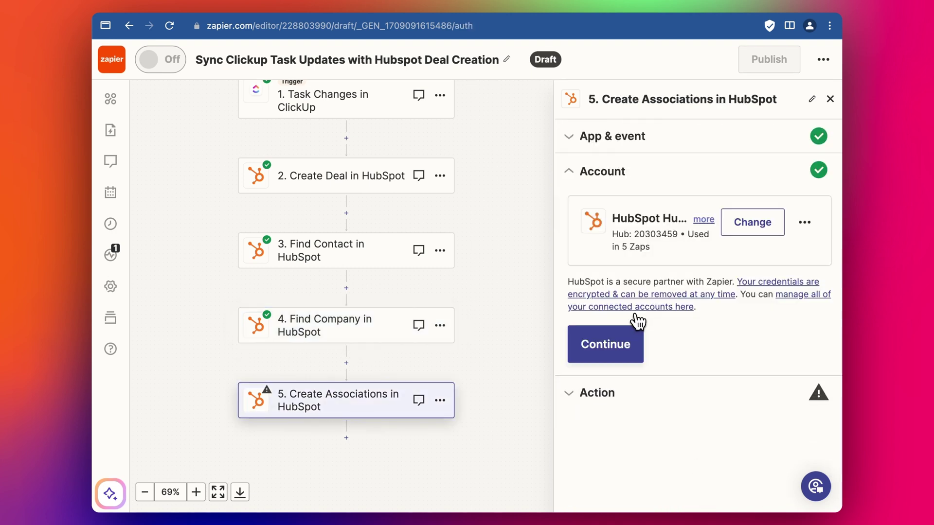
{"action": "left_click", "coordinate": [607, 359]}
{"action": "scroll", "coordinate": [620, 243], "scroll_direction": "down", "scroll_amount": 5}
{"action": "scroll", "coordinate": [620, 235], "scroll_direction": "up", "scroll_amount": 2}
{"action": "left_click", "coordinate": [636, 378]}
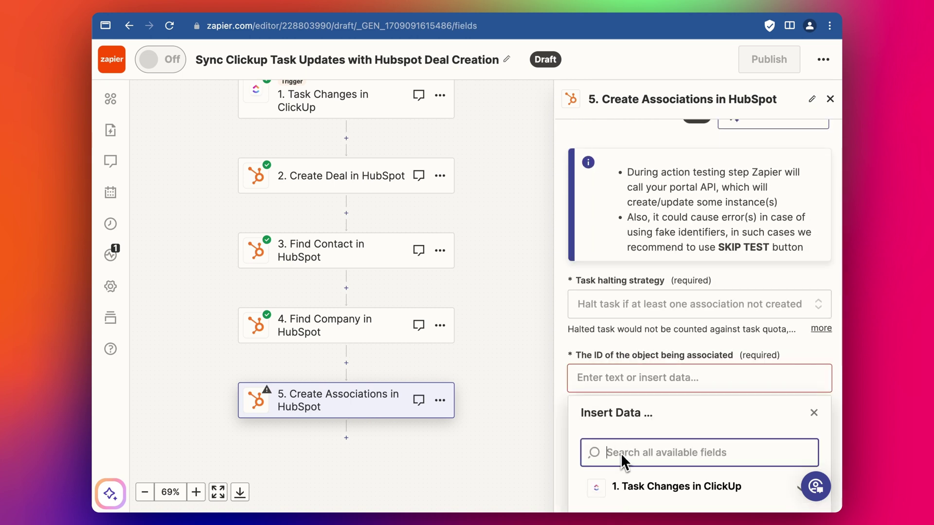
{"action": "scroll", "coordinate": [632, 437], "scroll_direction": "down", "scroll_amount": 3}
{"action": "left_click", "coordinate": [671, 351]}
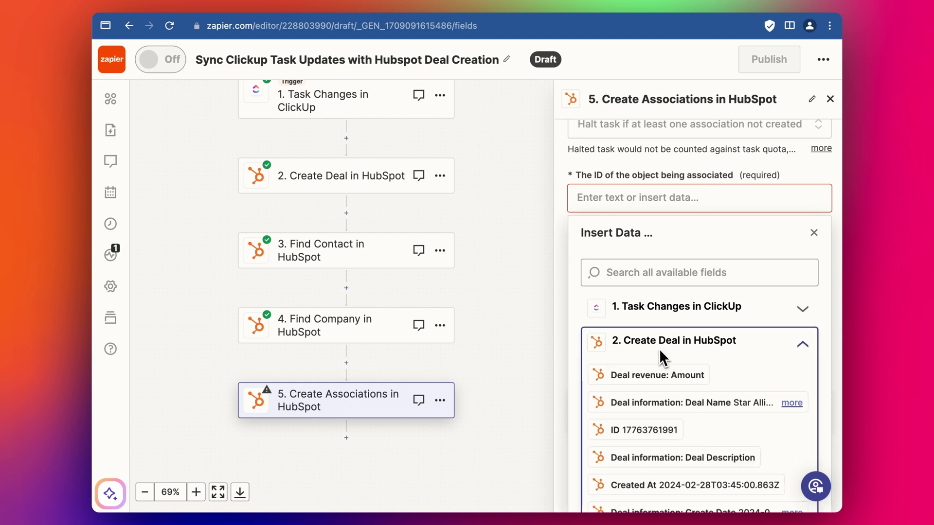
{"action": "left_click", "coordinate": [644, 398]}
{"action": "left_click", "coordinate": [836, 207]}
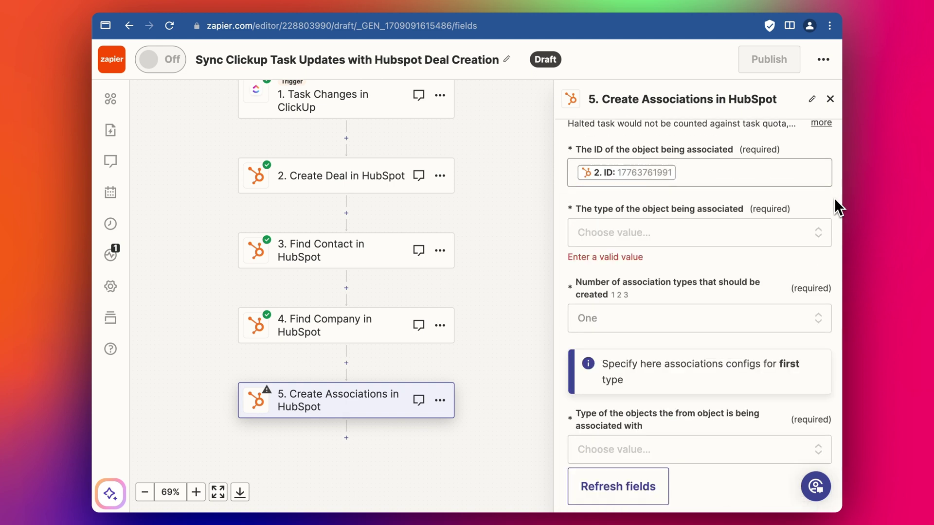
Set the object type to deal with two association types, the first being contact.
{"action": "left_click", "coordinate": [698, 242]}
{"action": "type", "text": "deal"}
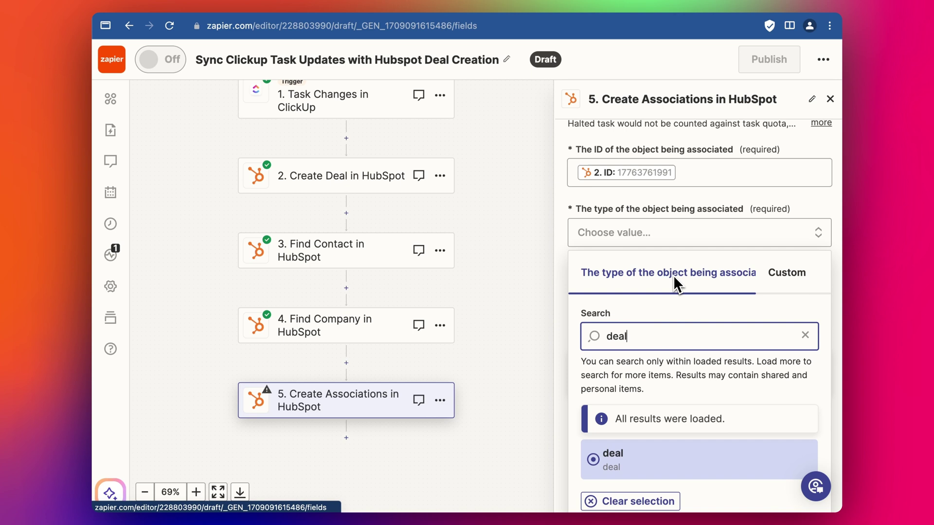
{"action": "left_click", "coordinate": [634, 458]}
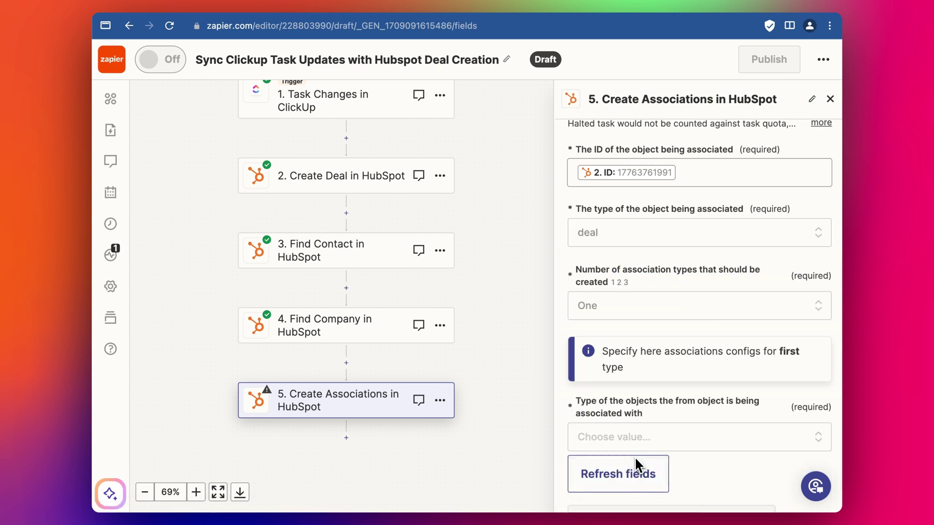
{"action": "left_click", "coordinate": [640, 309]}
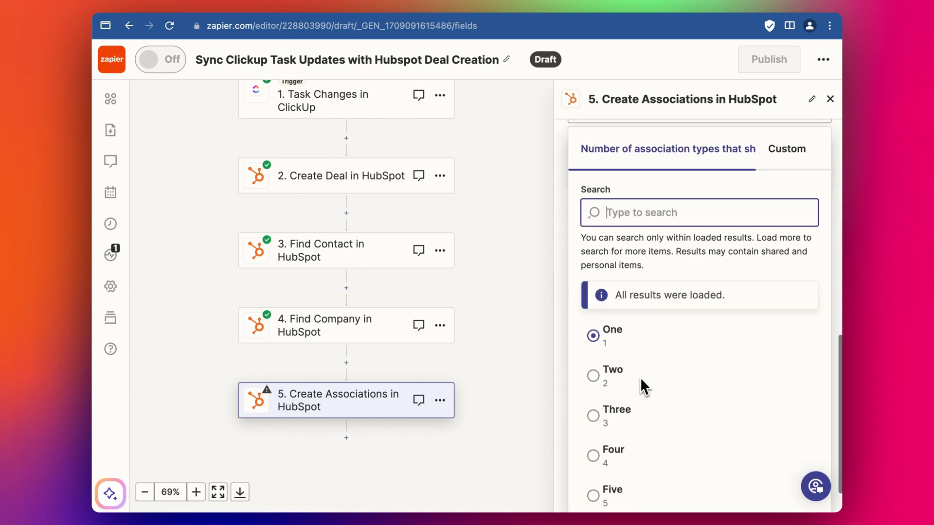
{"action": "left_click", "coordinate": [606, 376]}
{"action": "scroll", "coordinate": [681, 235], "scroll_direction": "down", "scroll_amount": 2}
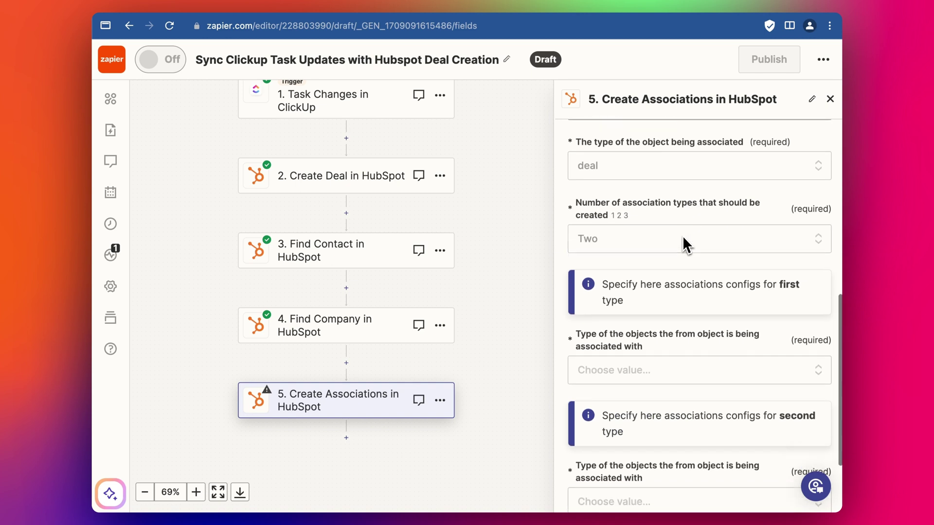
{"action": "scroll", "coordinate": [681, 235], "scroll_direction": "down", "scroll_amount": 2}
{"action": "left_click", "coordinate": [640, 294]}
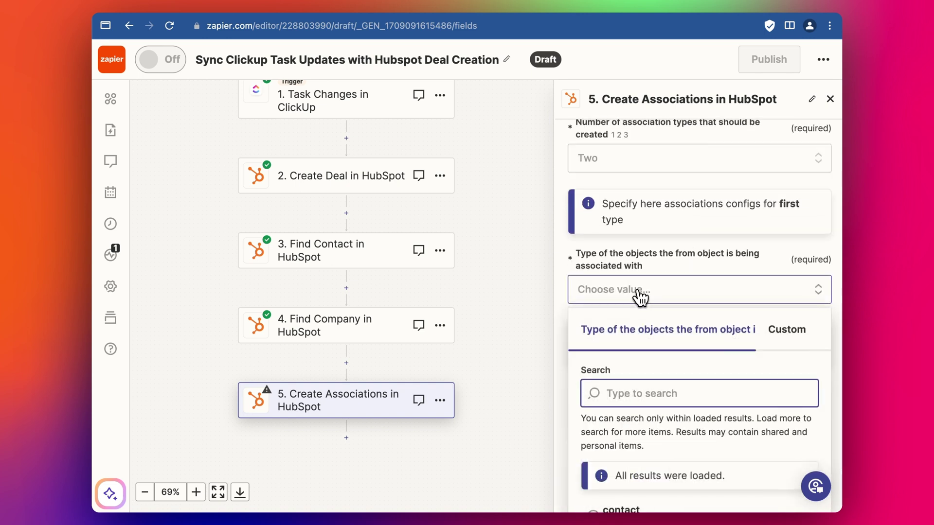
{"action": "type", "text": "cont"}
{"action": "scroll", "coordinate": [632, 301], "scroll_direction": "down", "scroll_amount": 2}
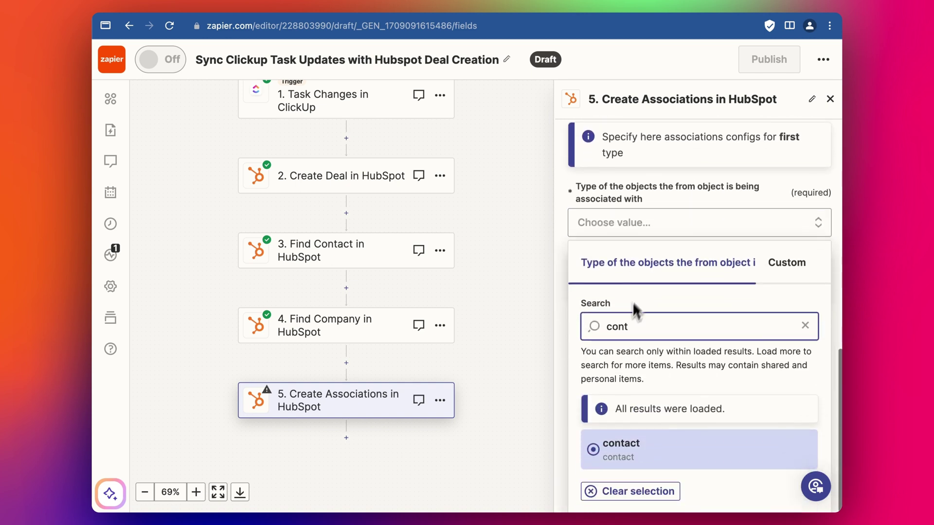
{"action": "left_click", "coordinate": [627, 444]}
{"action": "scroll", "coordinate": [648, 263], "scroll_direction": "down", "scroll_amount": 3}
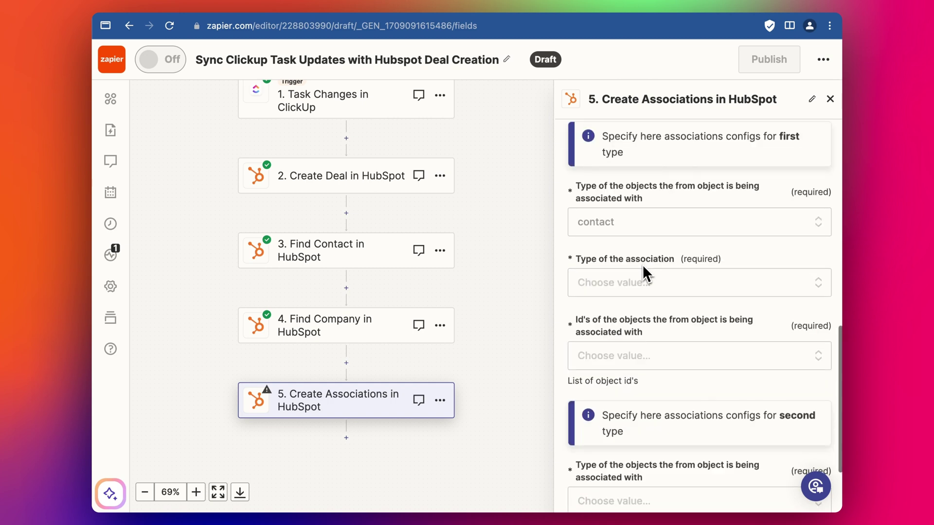
Set the first association type to deal_to_contact.
{"action": "scroll", "coordinate": [632, 264], "scroll_direction": "up", "scroll_amount": 1}
{"action": "left_click", "coordinate": [627, 282]}
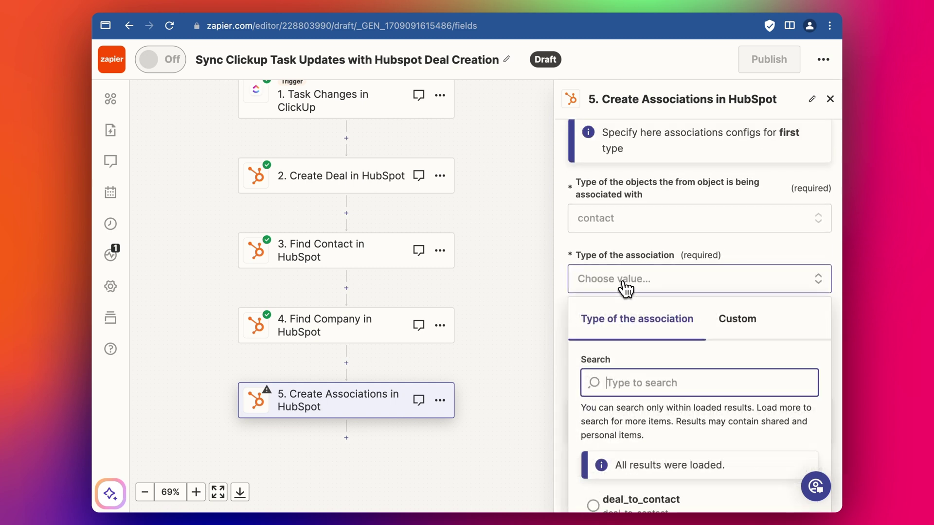
{"action": "left_click", "coordinate": [637, 253]}
{"action": "left_click", "coordinate": [629, 278]}
{"action": "left_click", "coordinate": [614, 408]}
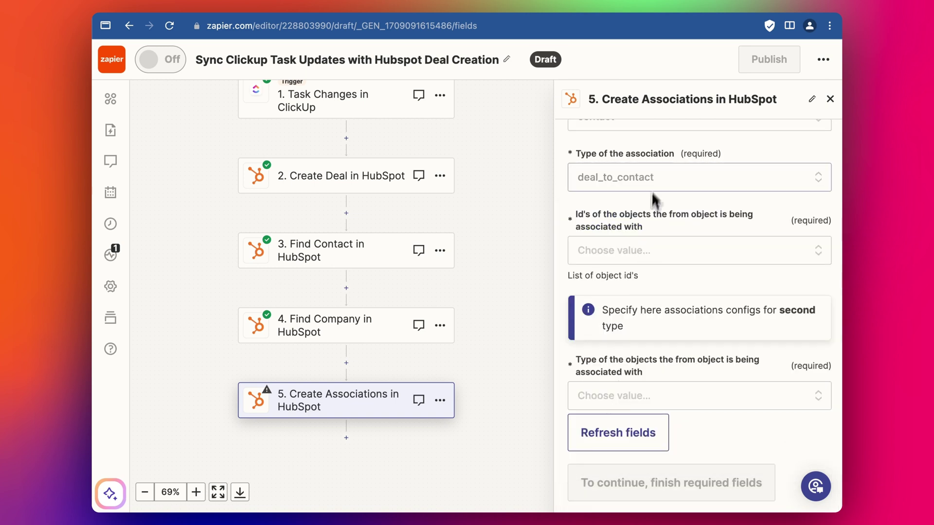
Use step 3's Contact information: Record ID as the first associated object ID.
{"action": "left_click", "coordinate": [638, 222]}
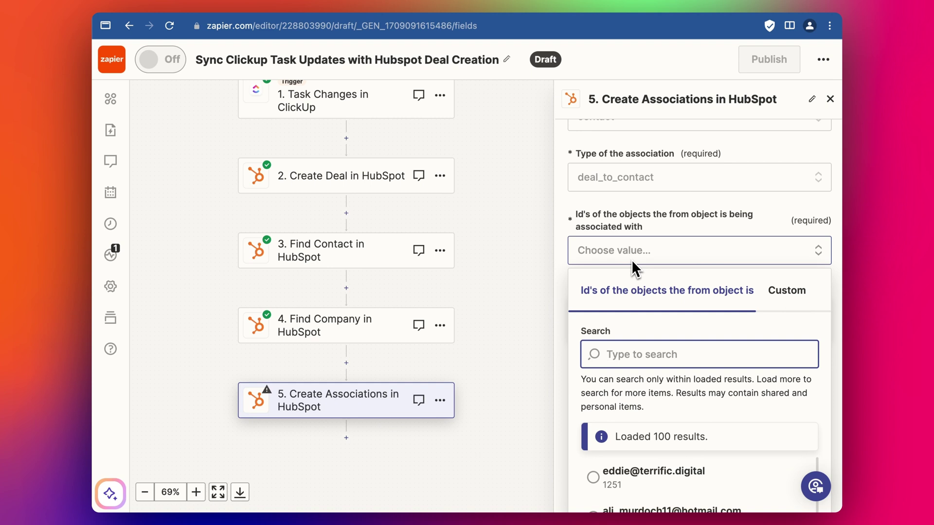
{"action": "left_click", "coordinate": [783, 291]}
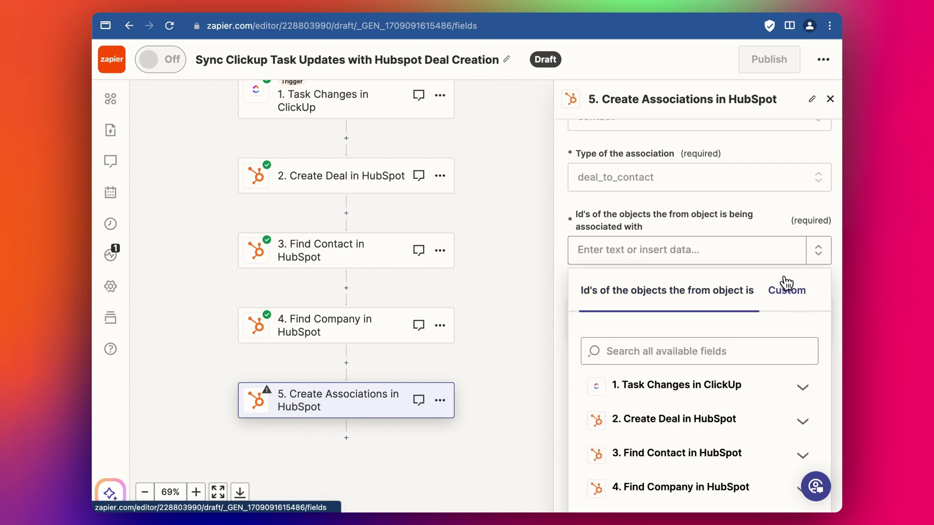
{"action": "left_click", "coordinate": [648, 354]}
{"action": "type", "text": "cont"}
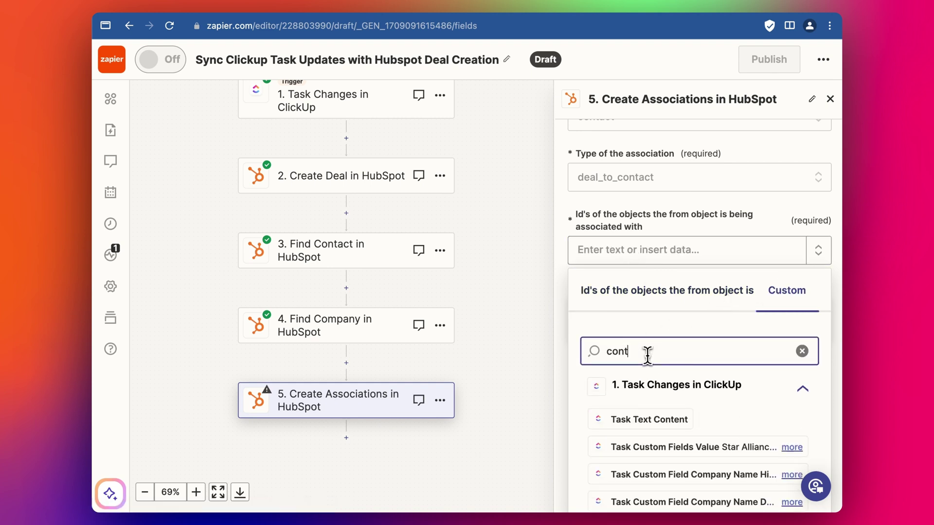
{"action": "type", "text": "act id"}
{"action": "scroll", "coordinate": [646, 358], "scroll_direction": "down", "scroll_amount": 3}
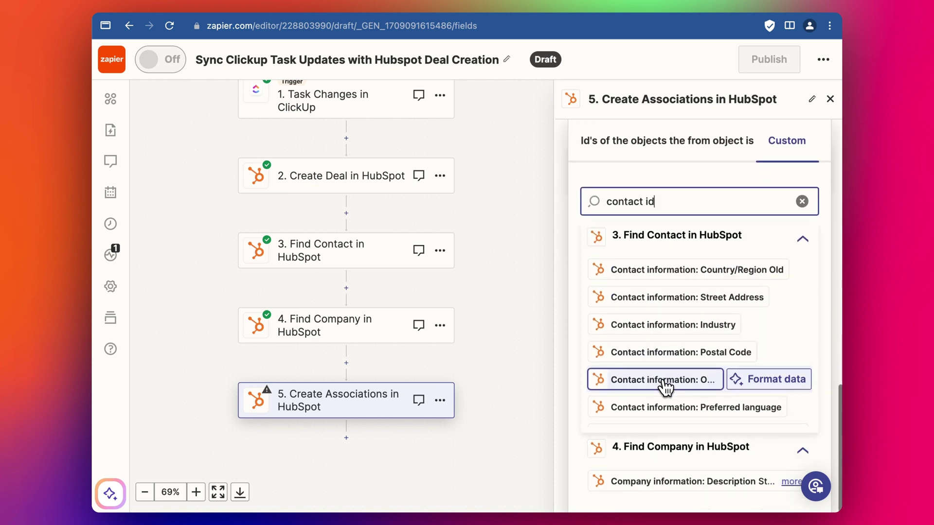
{"action": "scroll", "coordinate": [665, 388], "scroll_direction": "down", "scroll_amount": 4}
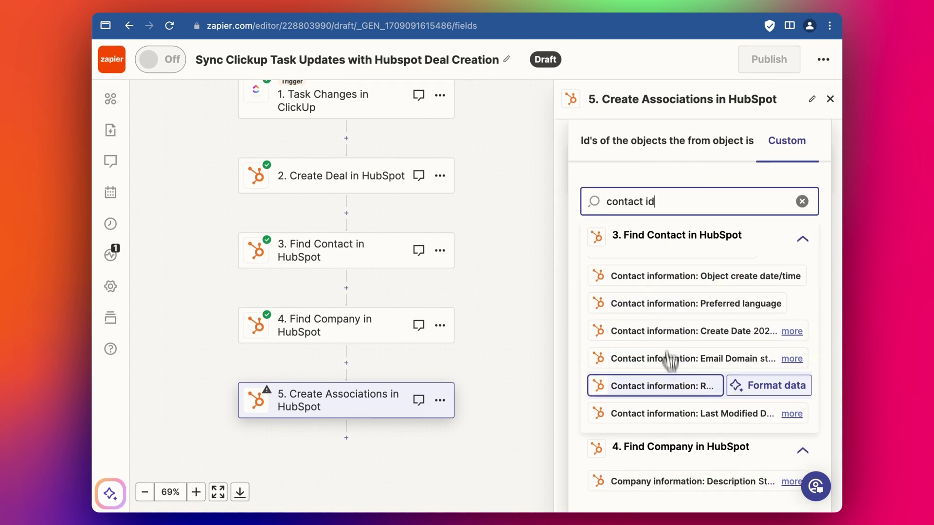
{"action": "left_click", "coordinate": [661, 386]}
{"action": "scroll", "coordinate": [700, 296], "scroll_direction": "down", "scroll_amount": 3}
{"action": "scroll", "coordinate": [749, 241], "scroll_direction": "down", "scroll_amount": 3}
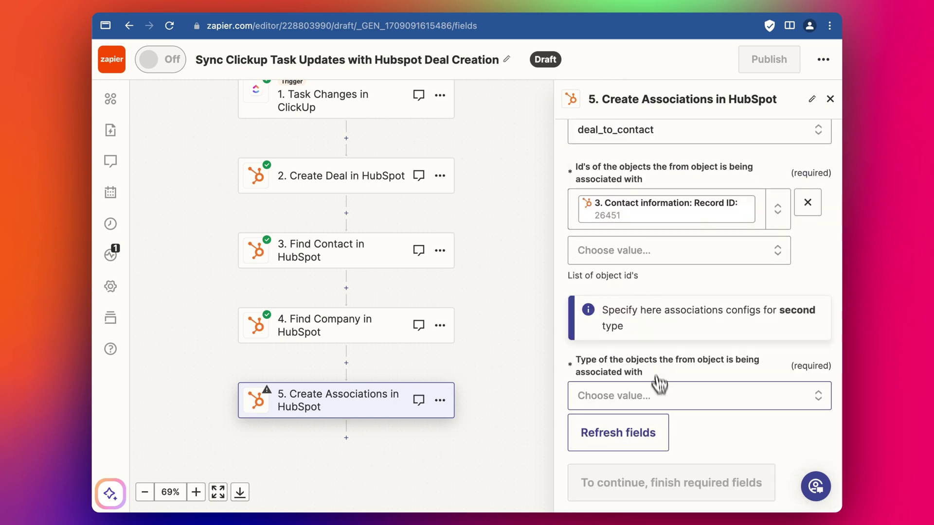
Set the second association to object type company with type deal_to_company.
{"action": "left_click", "coordinate": [656, 389]}
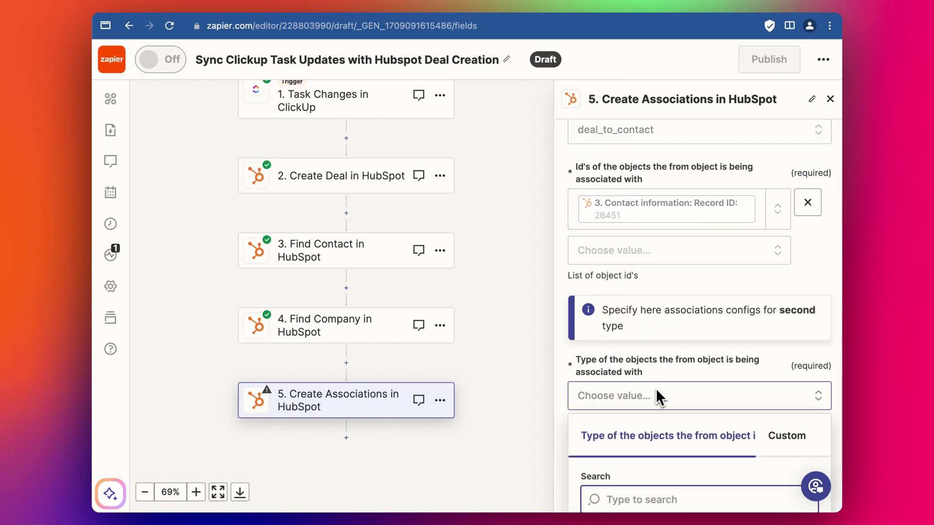
{"action": "scroll", "coordinate": [655, 389], "scroll_direction": "down", "scroll_amount": 3}
{"action": "type", "text": "com"}
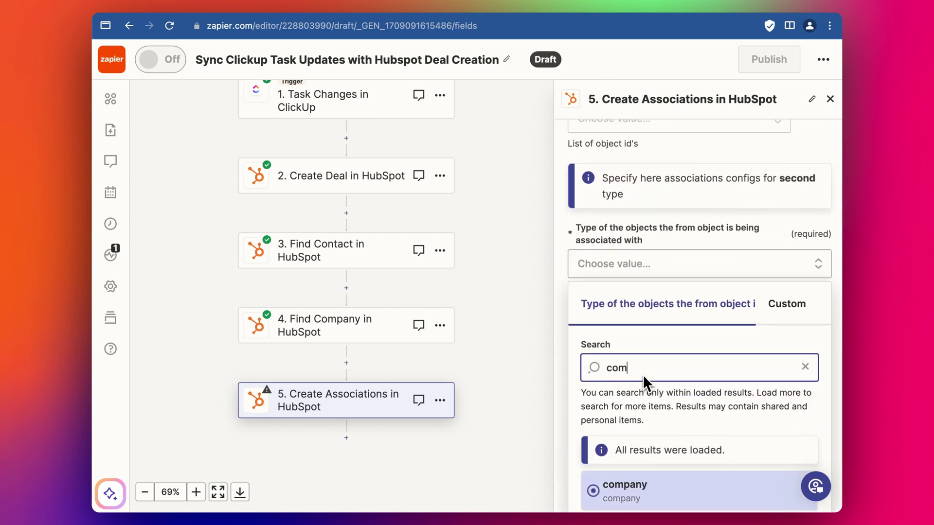
{"action": "key", "text": "Return"}
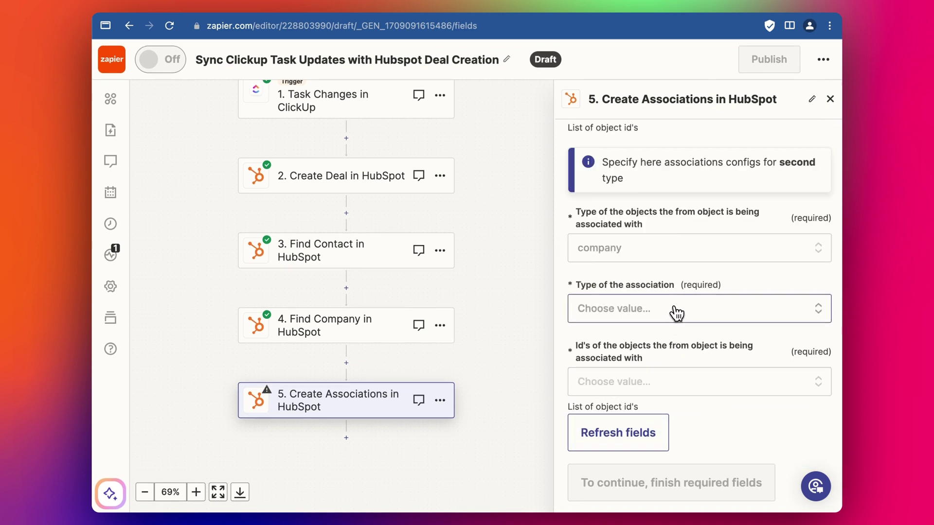
{"action": "left_click", "coordinate": [674, 307]}
{"action": "left_click", "coordinate": [649, 416]}
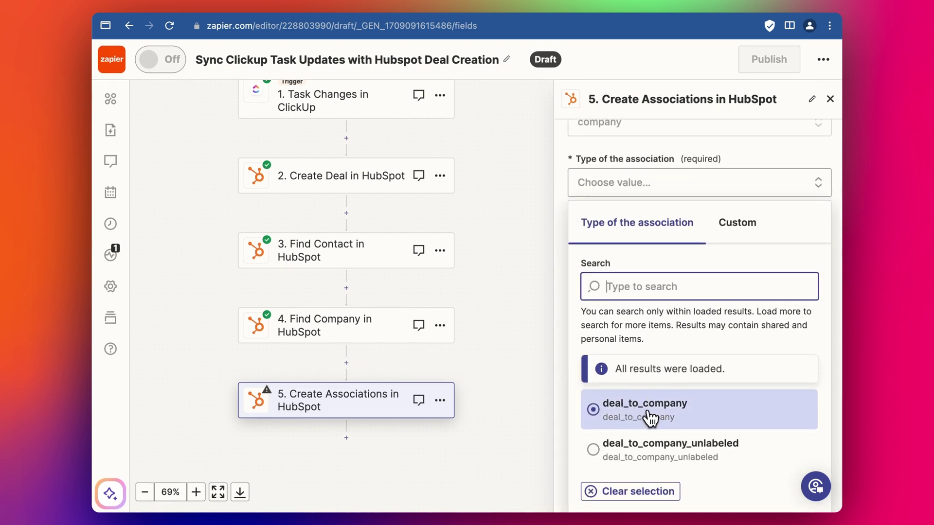
Use step 4's company Record ID as the second associated ID and continue to the test.
{"action": "left_click", "coordinate": [630, 381]}
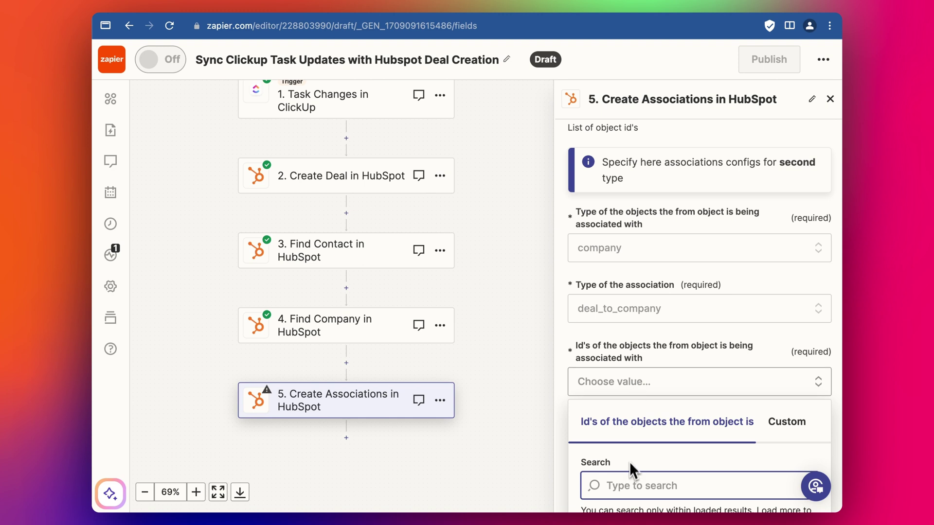
{"action": "left_click", "coordinate": [789, 280]}
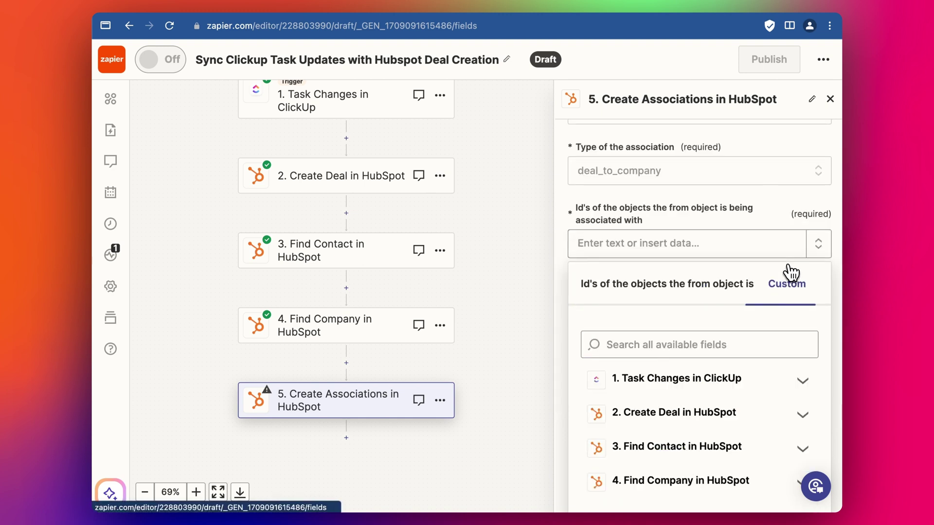
{"action": "left_click", "coordinate": [604, 343]}
{"action": "type", "text": "co"}
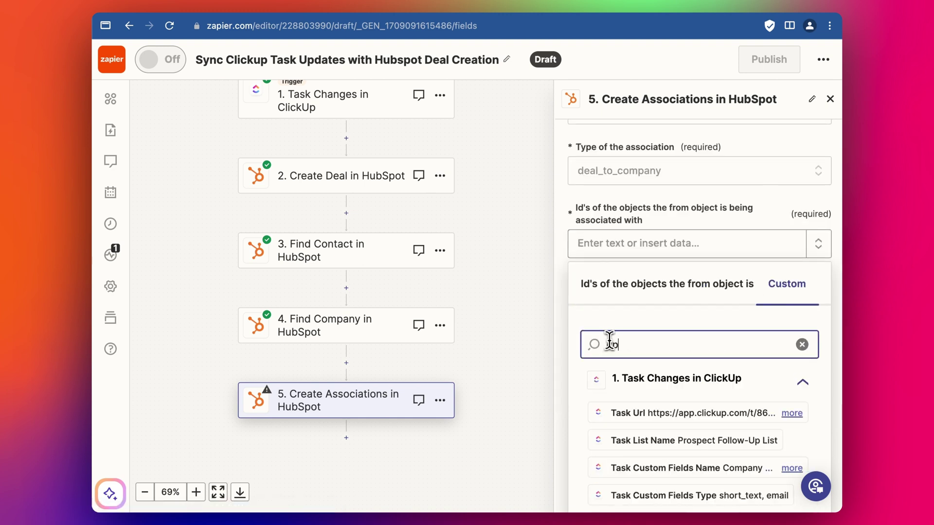
{"action": "type", "text": "mpany if"}
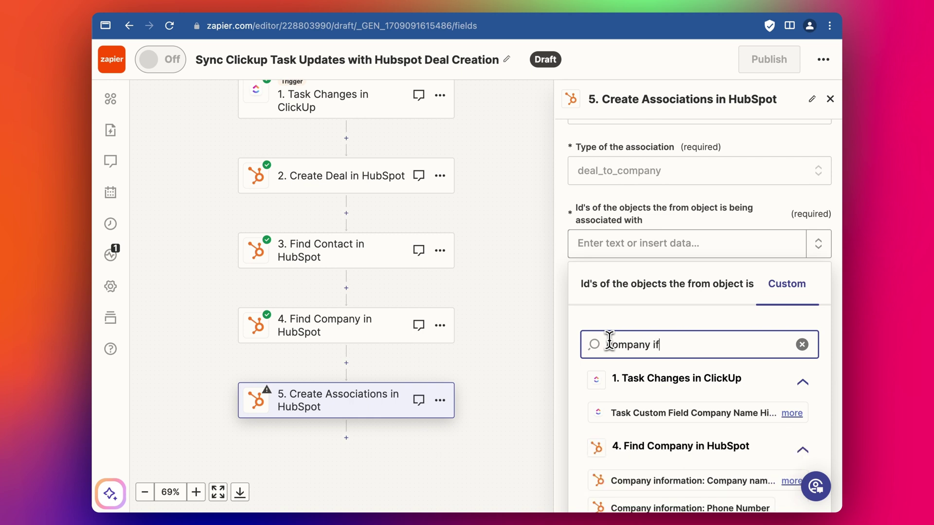
{"action": "key", "text": "BackSpace"}
{"action": "type", "text": "d"}
{"action": "scroll", "coordinate": [657, 282], "scroll_direction": "down", "scroll_amount": 5}
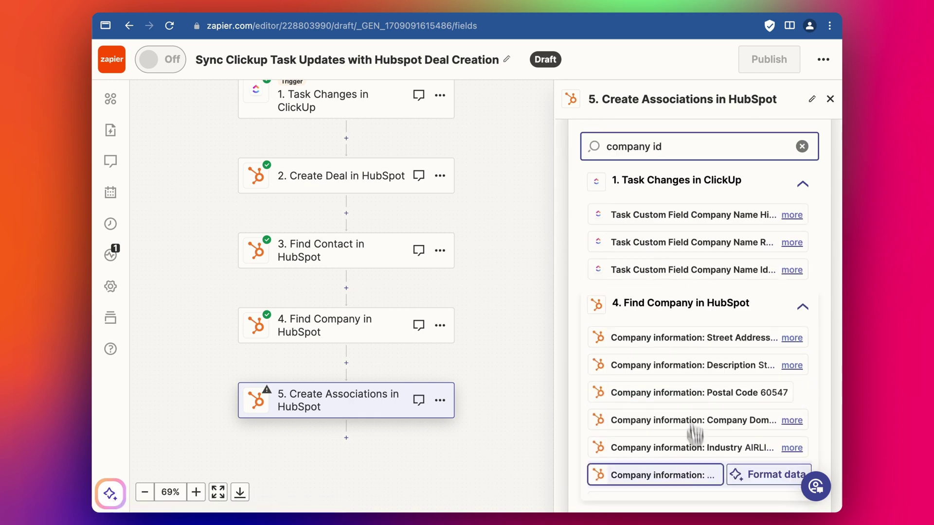
{"action": "scroll", "coordinate": [696, 395], "scroll_direction": "down", "scroll_amount": 3}
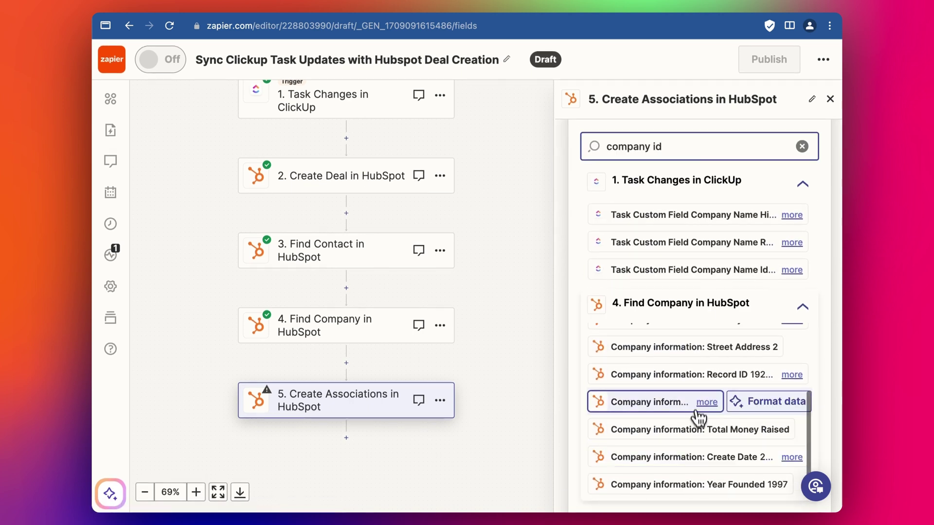
{"action": "left_click", "coordinate": [698, 383]}
{"action": "left_click", "coordinate": [828, 271]}
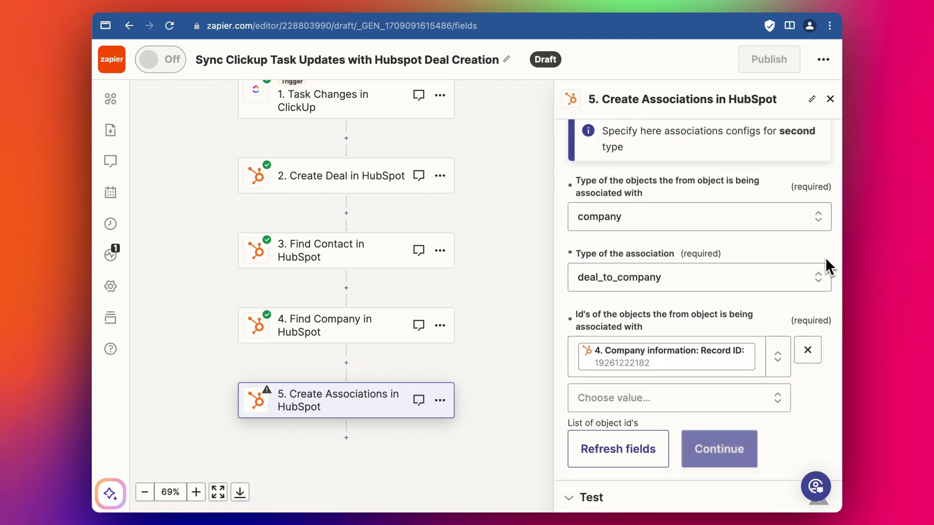
{"action": "left_click", "coordinate": [719, 448]}
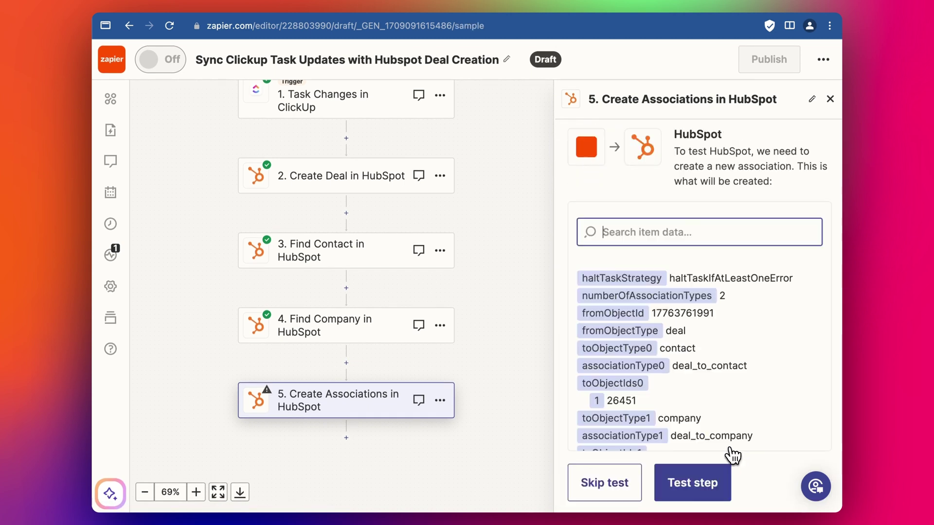
Test the step, then confirm the new HubSpot deal lists one contact and one company.
{"action": "left_click", "coordinate": [686, 483]}
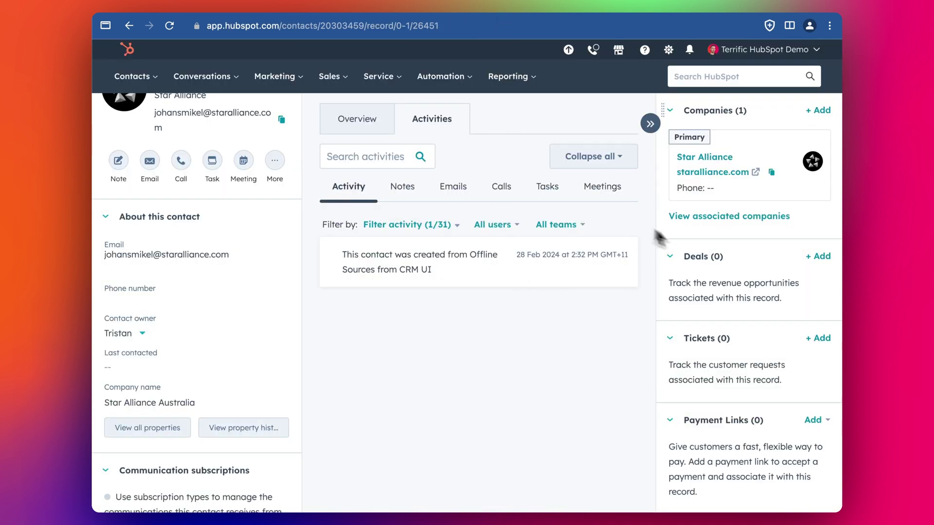
{"action": "scroll", "coordinate": [279, 355], "scroll_direction": "up", "scroll_amount": 3}
{"action": "left_click", "coordinate": [171, 29]}
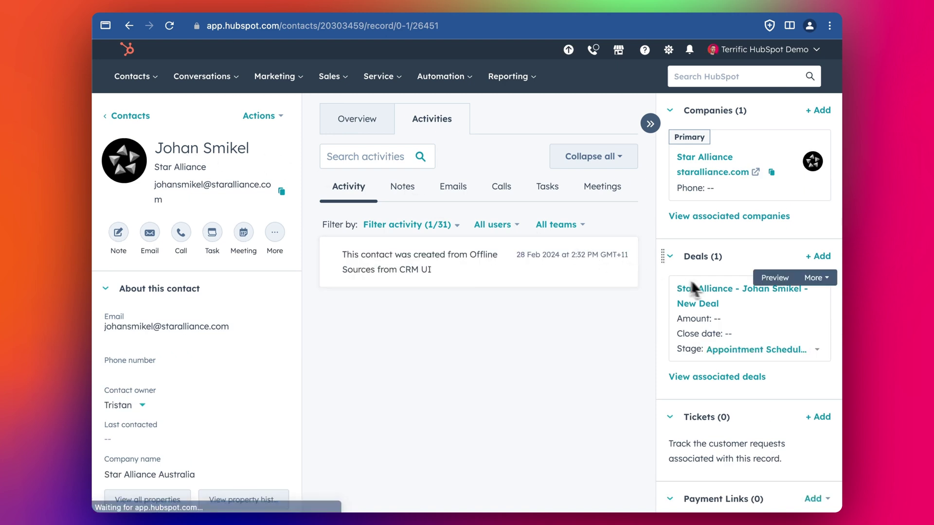
{"action": "left_click", "coordinate": [705, 302]}
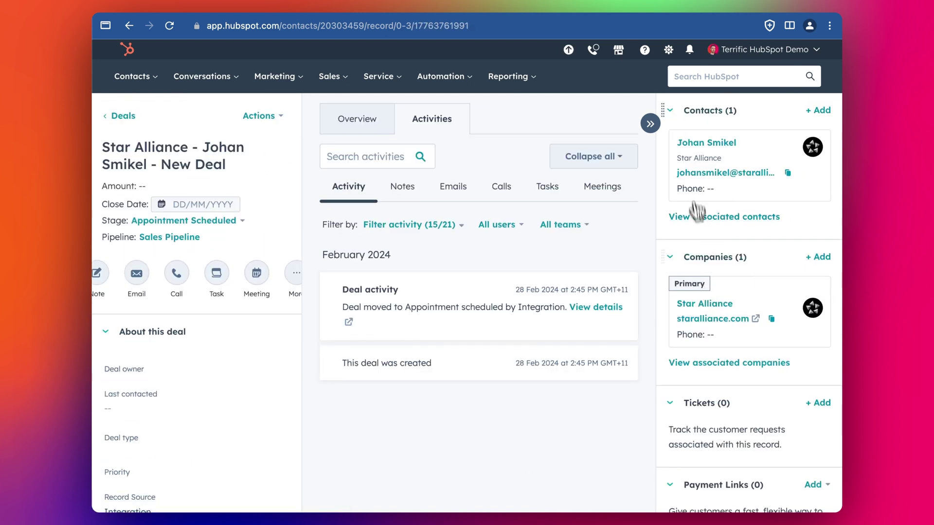
Publish the five-step Zap from the Zapier editor.
{"action": "key", "text": "ctrl+Tab"}
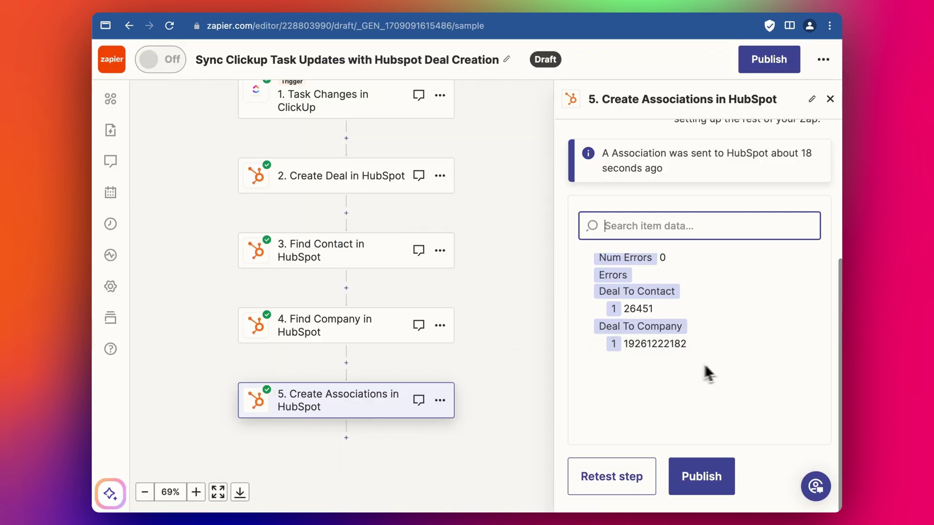
{"action": "left_click", "coordinate": [701, 476]}
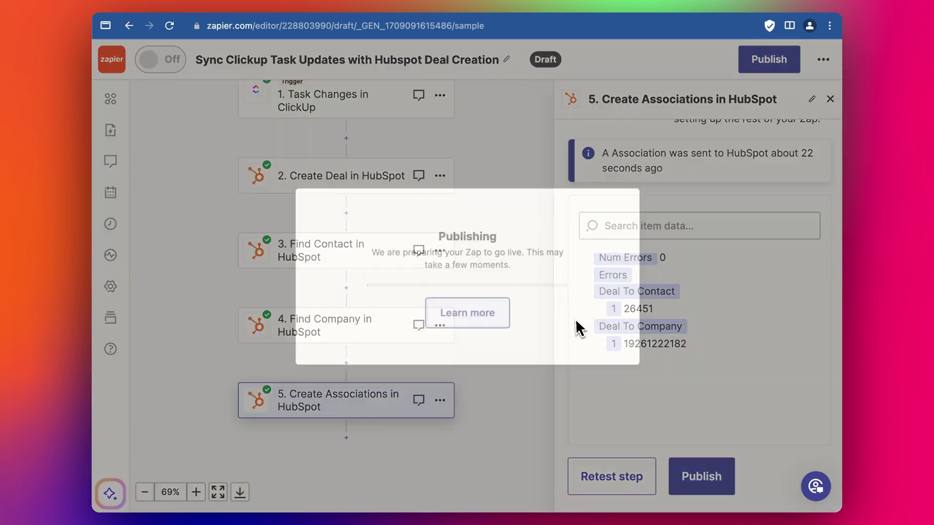